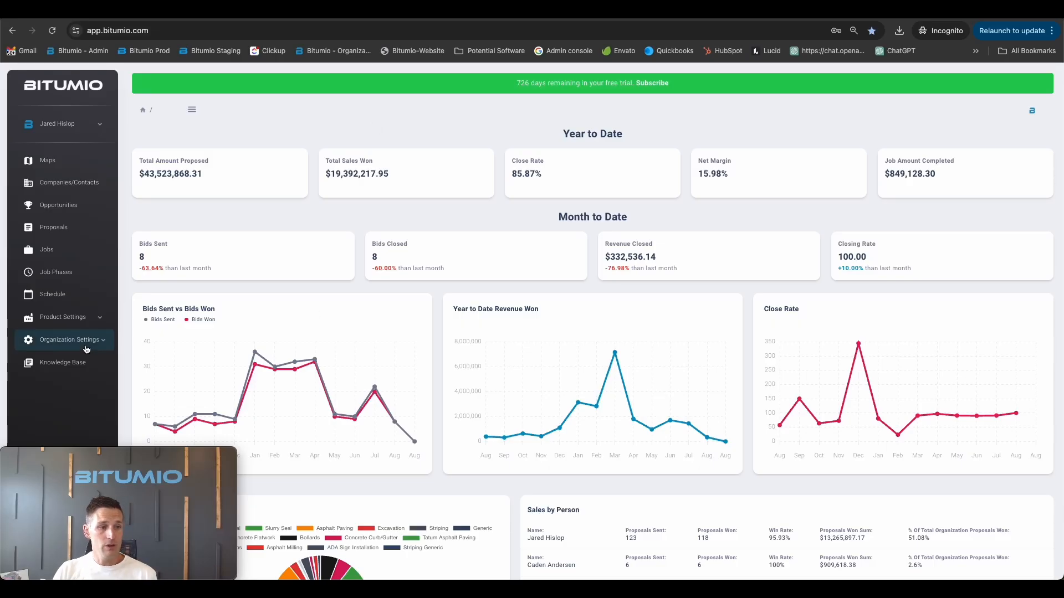
Open the organization's Linked Services settings and locate the API Keys section
click(86, 345)
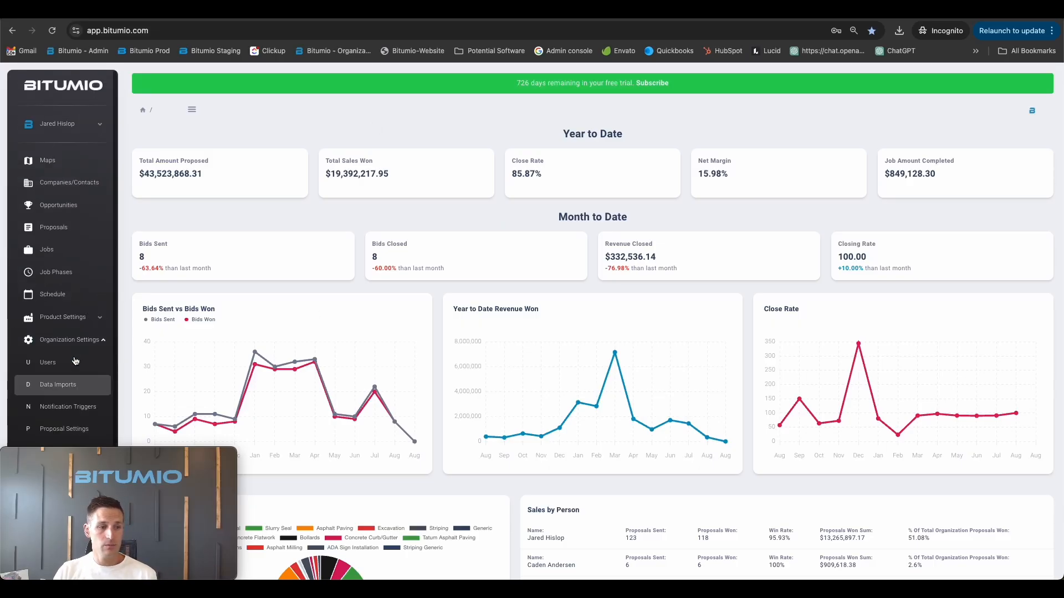
scroll(75, 362, down, 1)
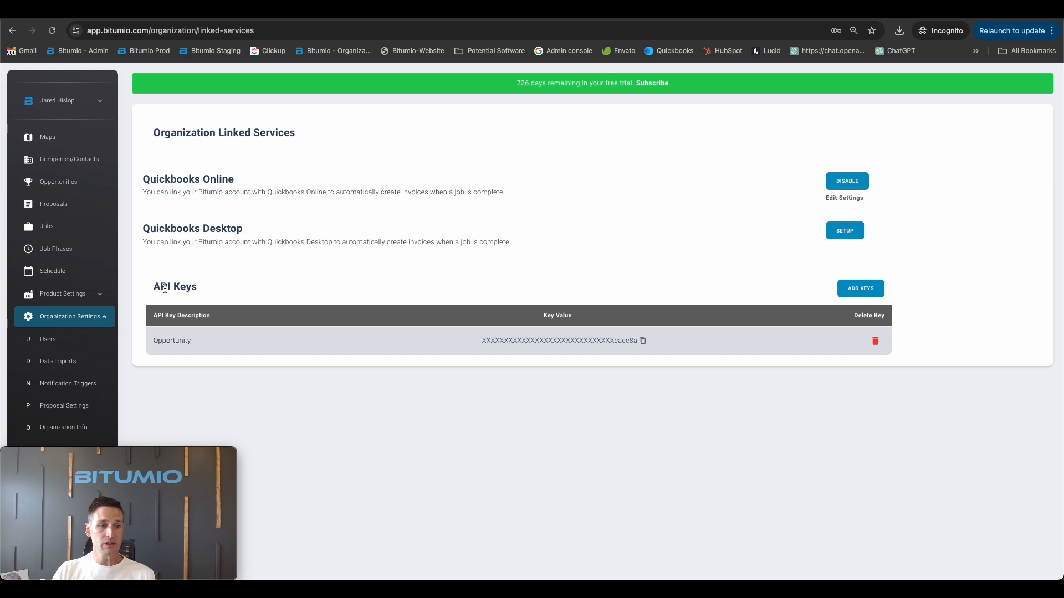
drag(155, 287, 270, 279)
click(270, 279)
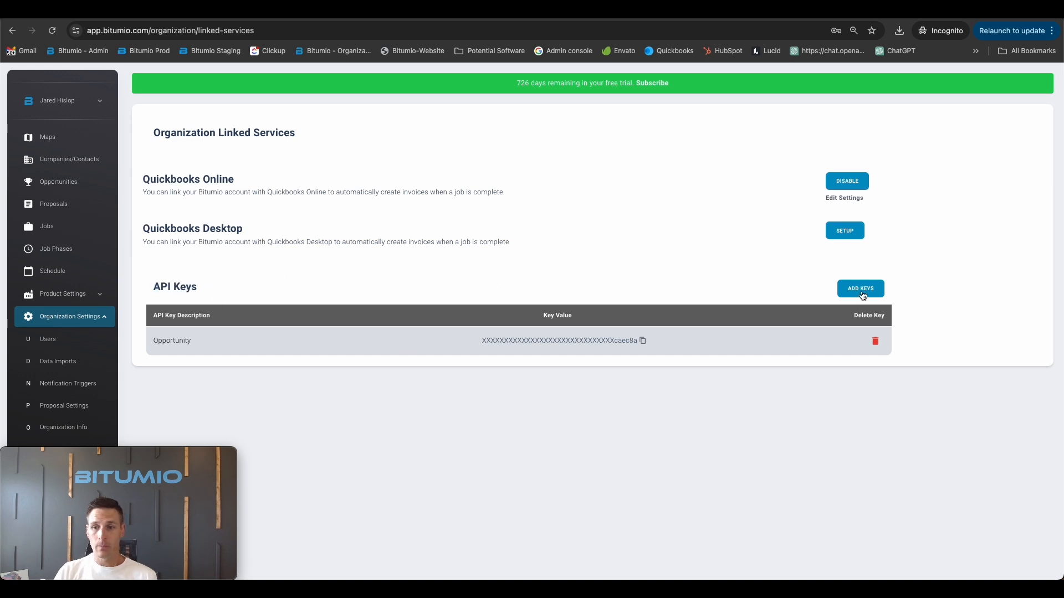
Examine the form for adding an API key, close it without adding one, and look at the existing Opportunity key entry
click(858, 294)
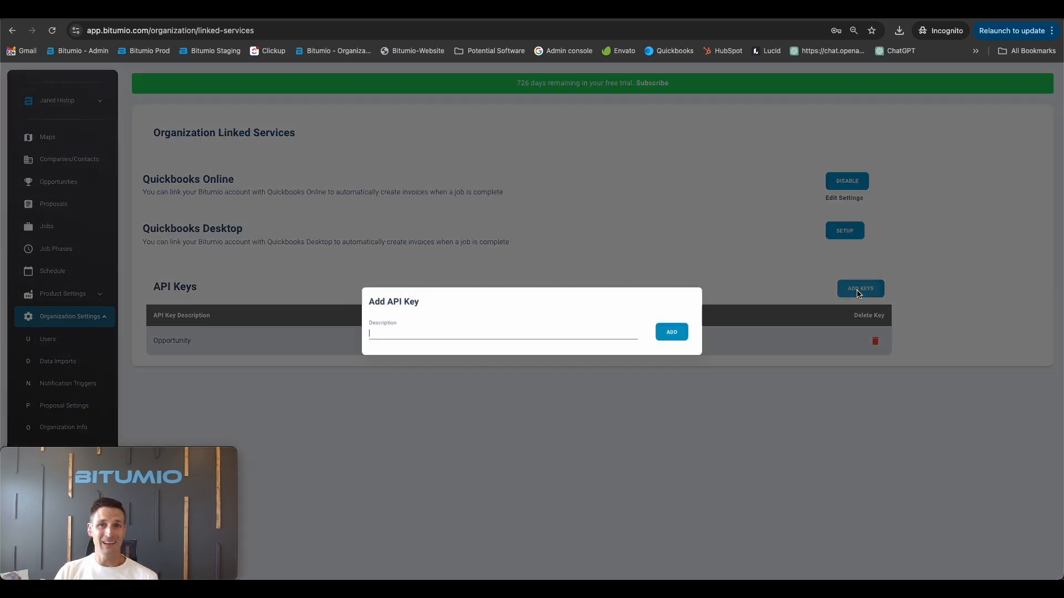
click(469, 329)
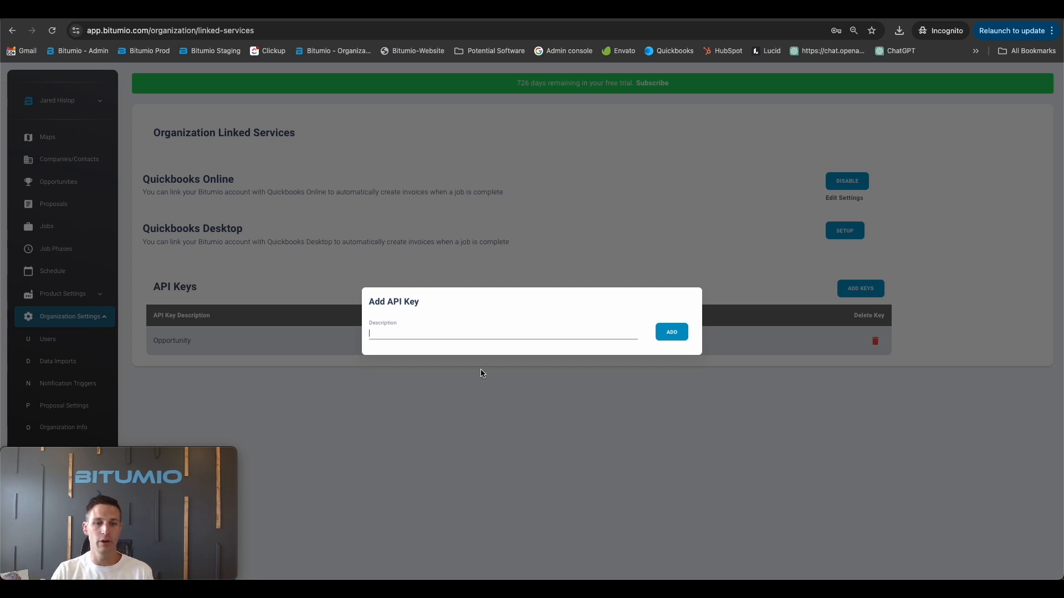
click(516, 422)
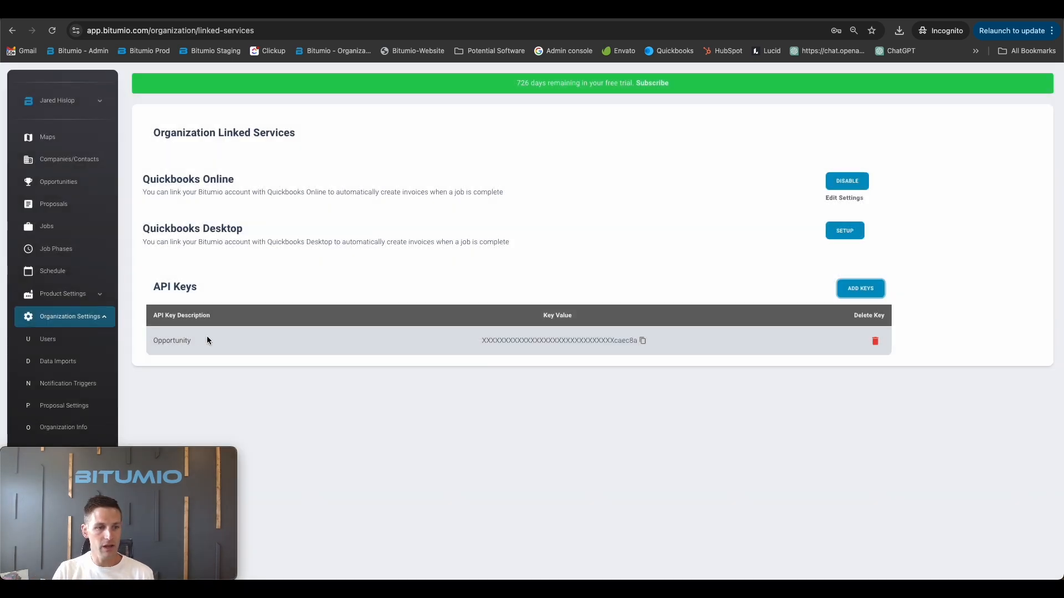
double_click(166, 341)
click(310, 378)
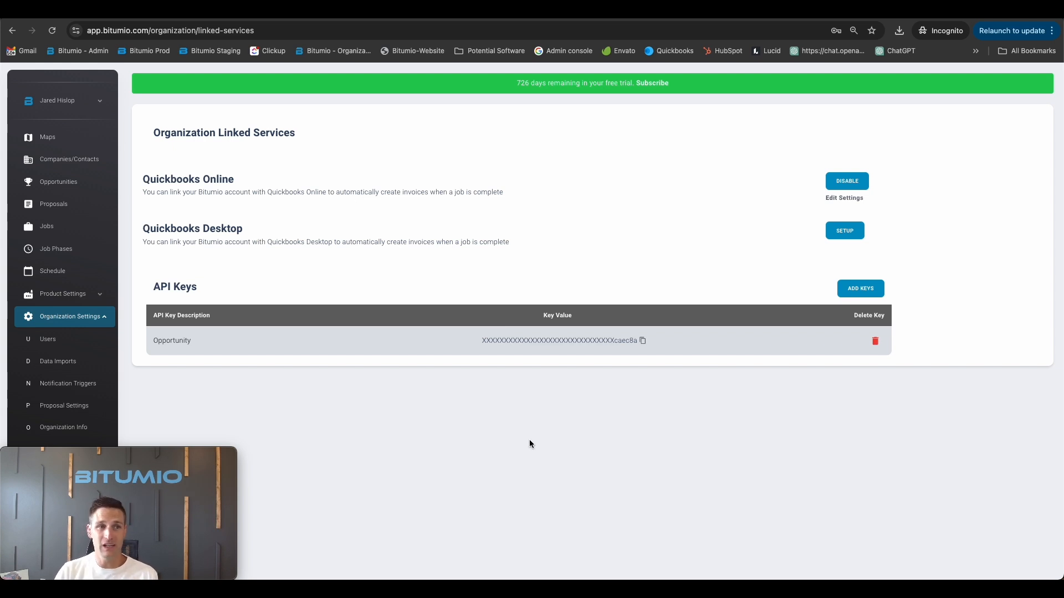
Switch to the "Using the Opportunity API" support article and review its parameter table and API base URL
click(266, 9)
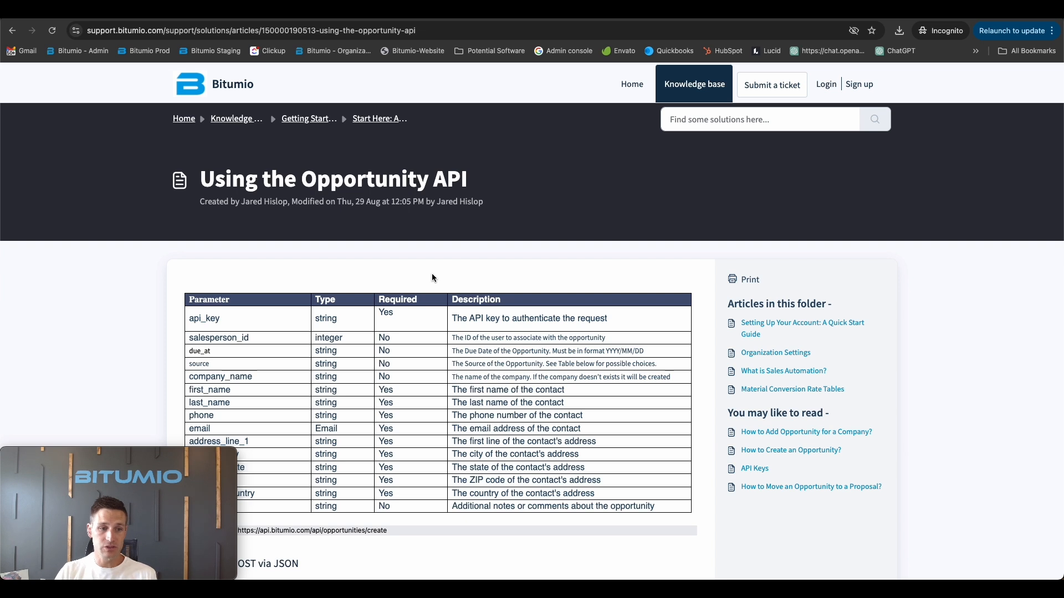
scroll(432, 273, down, 5)
scroll(431, 273, up, 3)
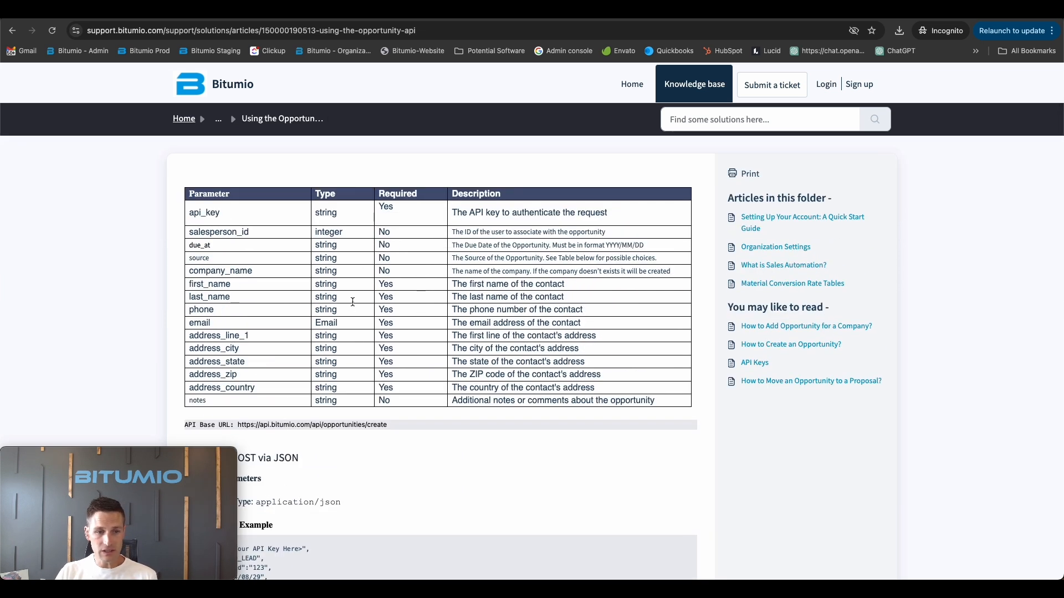
scroll(352, 303, down, 3)
scroll(353, 303, down, 1)
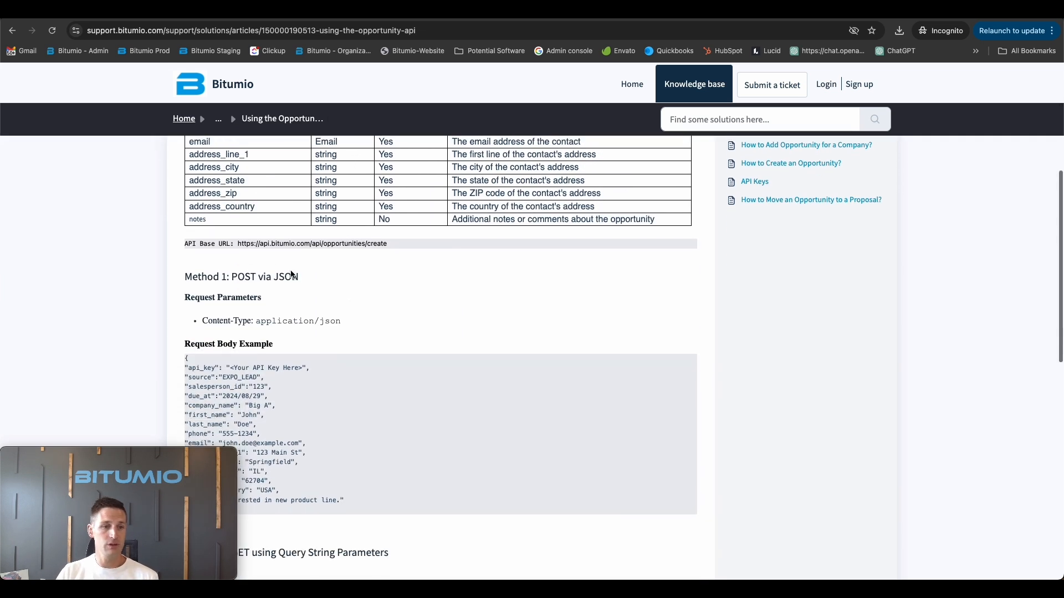
drag(238, 244, 399, 244)
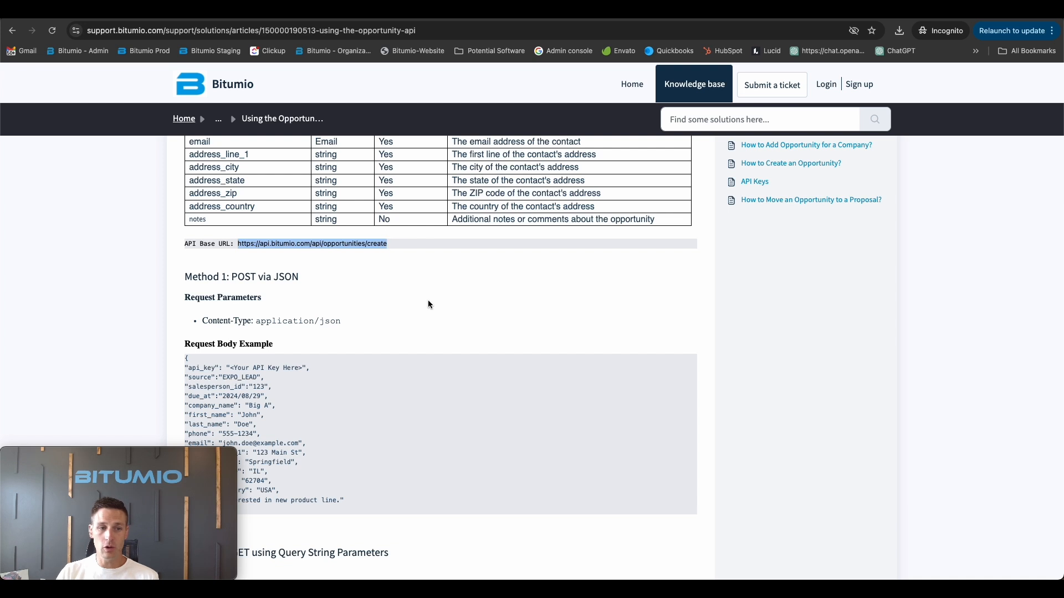
click(396, 291)
Examine the article's Method 1 section on POST via JSON, including the request body example
scroll(396, 291, down, 3)
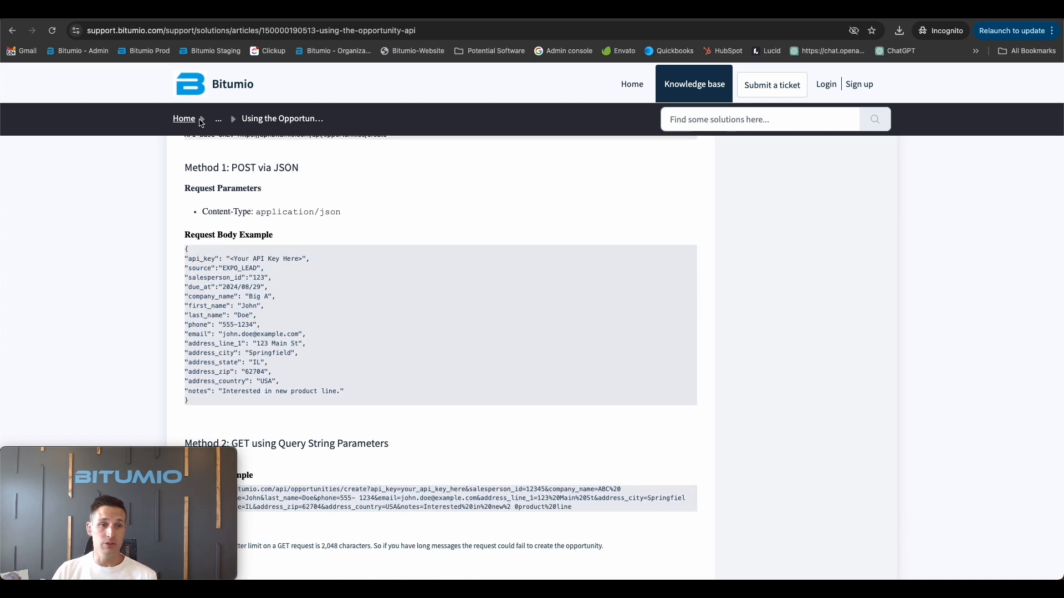
double_click(242, 165)
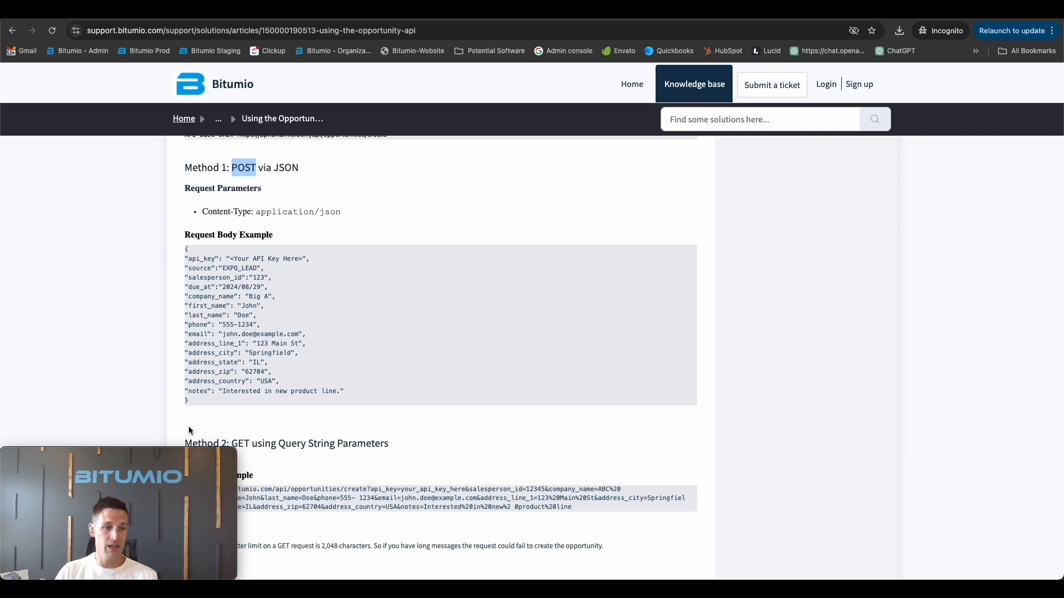
drag(193, 401, 167, 249)
click(317, 307)
Review the Method 2 GET query string example, then return to the article's parameter table
scroll(322, 307, down, 5)
scroll(325, 309, up, 1)
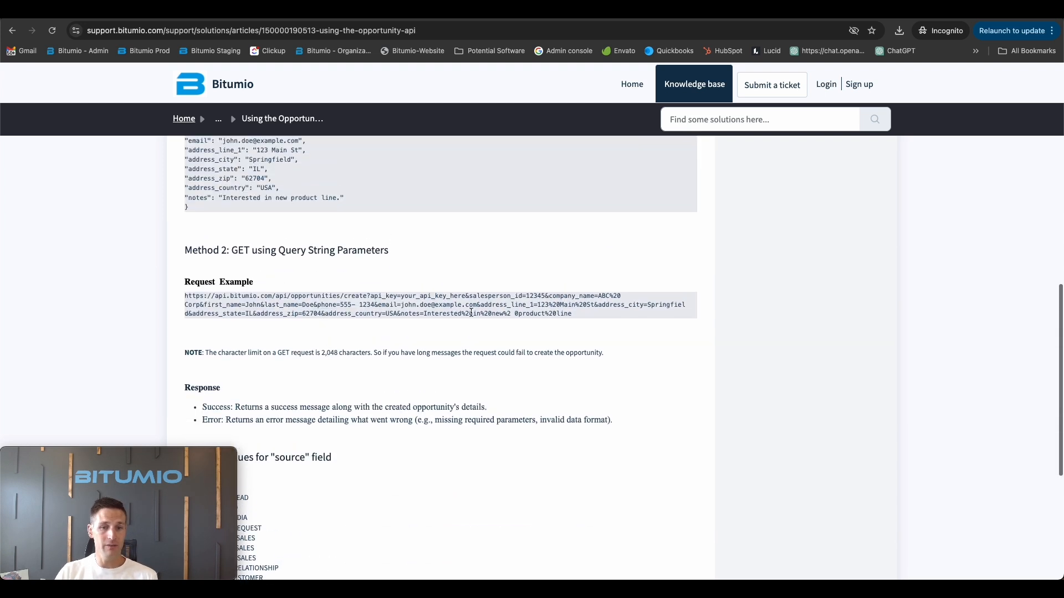
drag(582, 313, 194, 302)
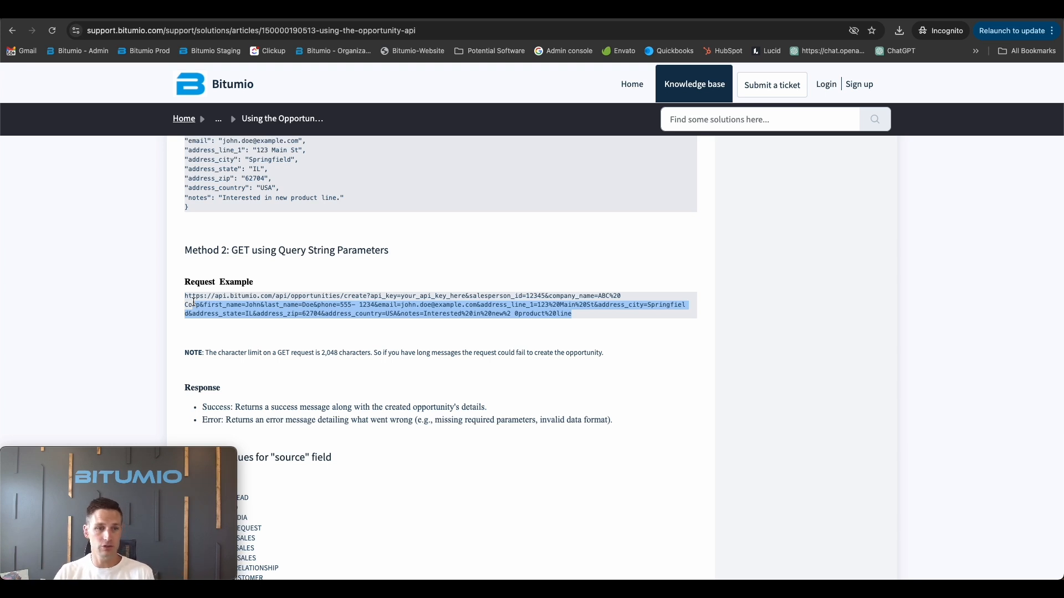
click(258, 317)
scroll(258, 318, up, 3)
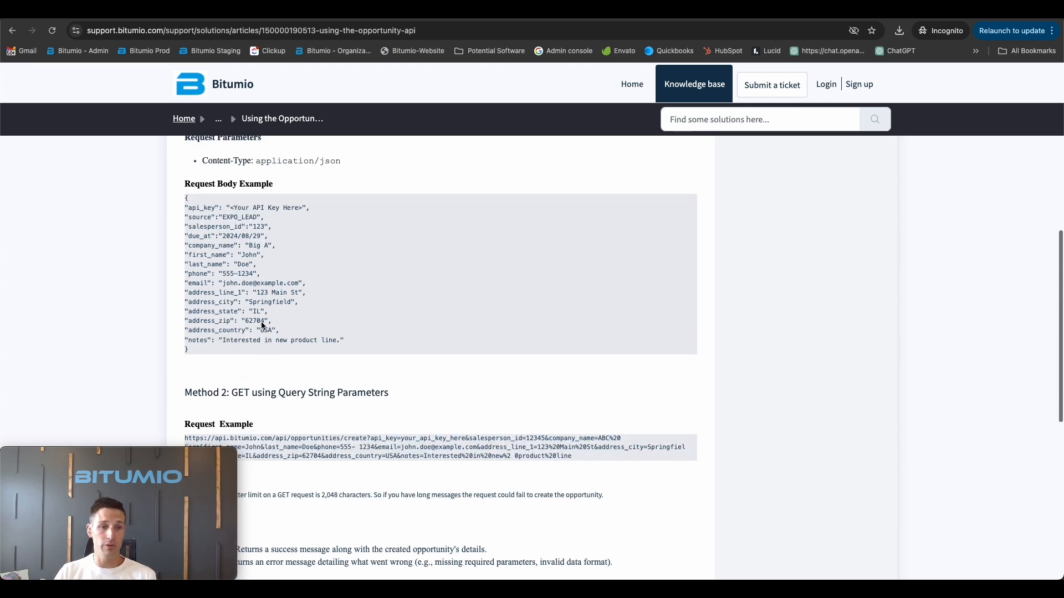
scroll(263, 325, up, 3)
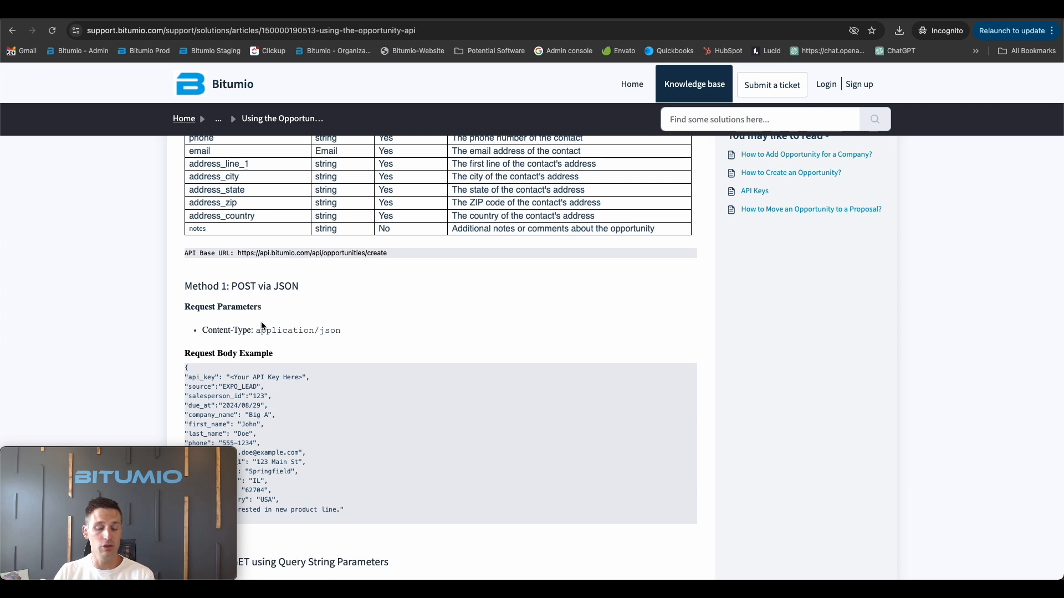
scroll(260, 323, up, 3)
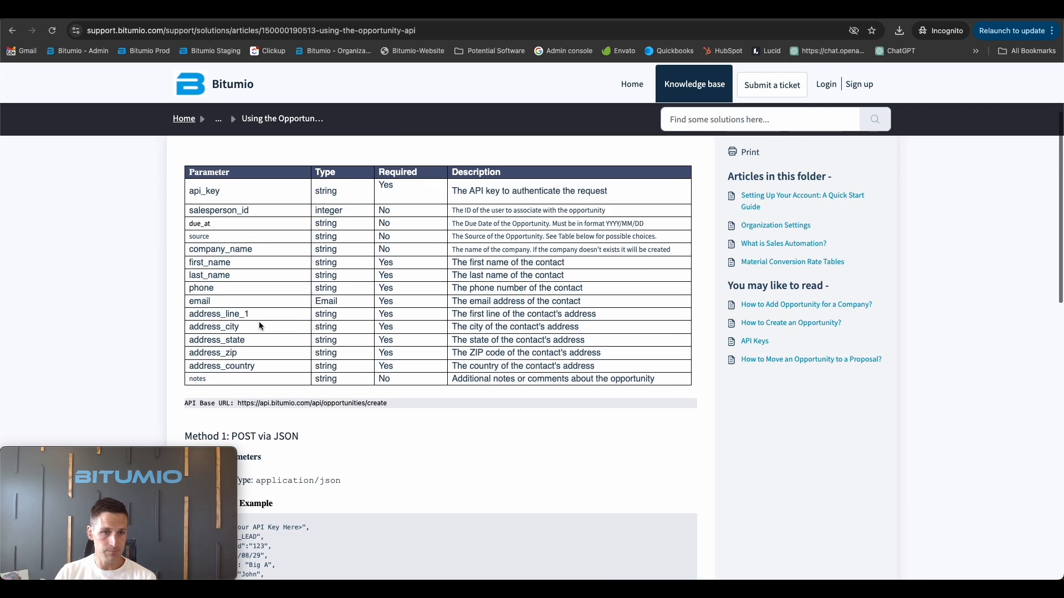
scroll(262, 336, up, 2)
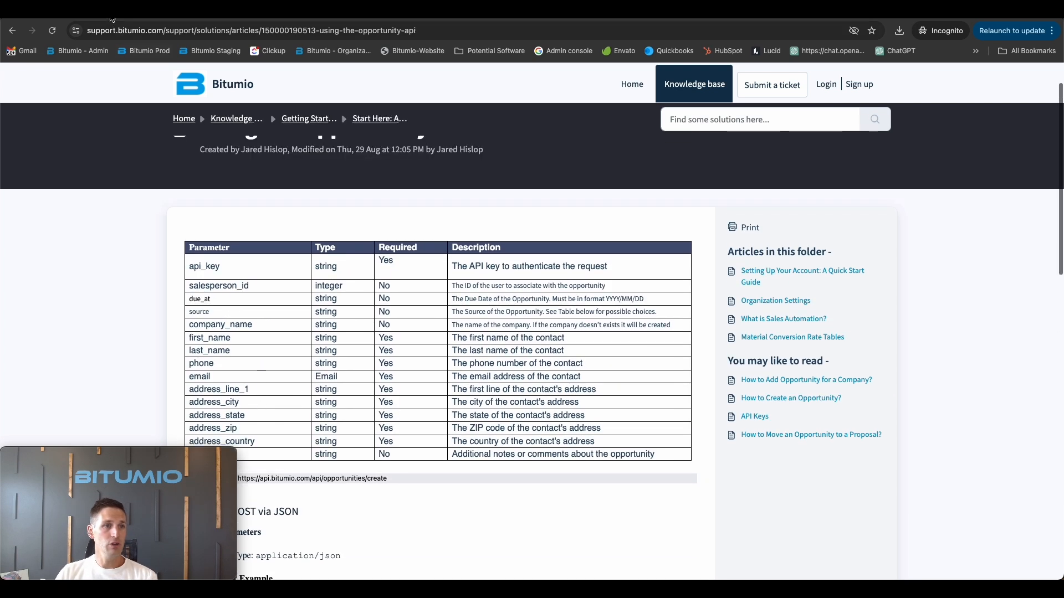
click(111, 15)
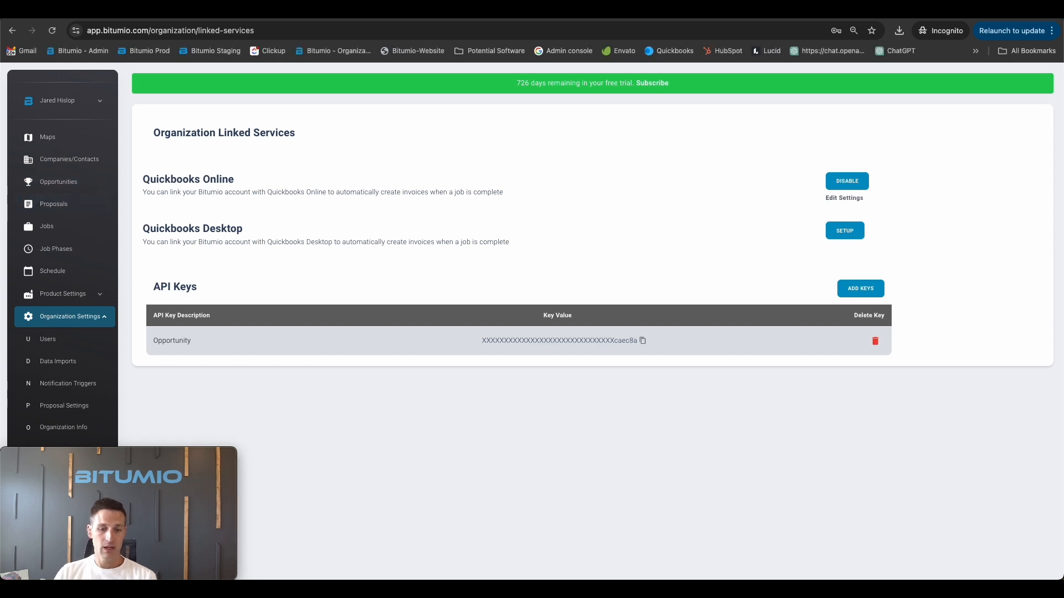
click(576, 562)
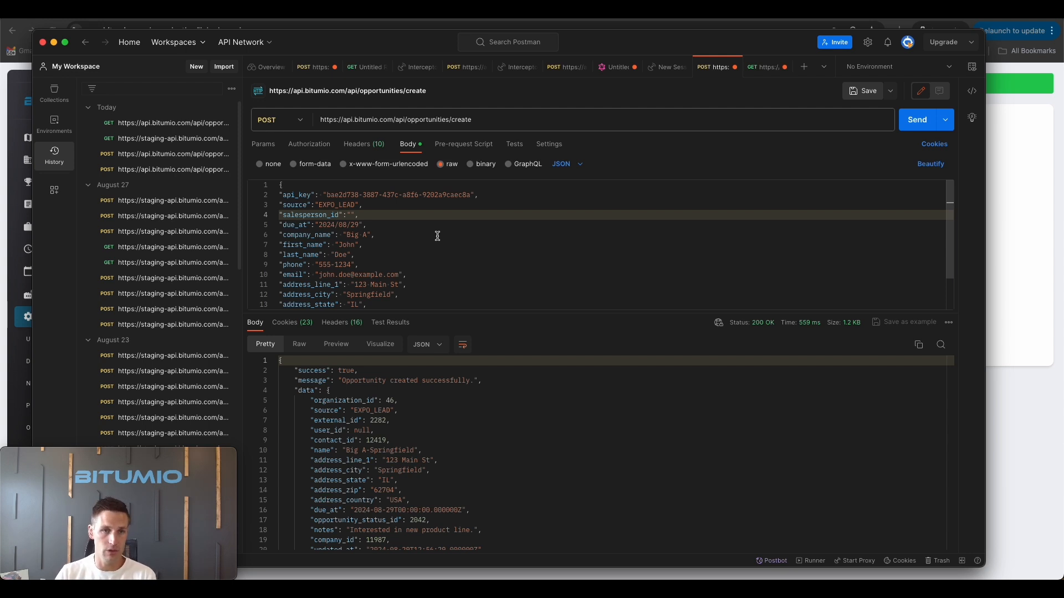
click(437, 236)
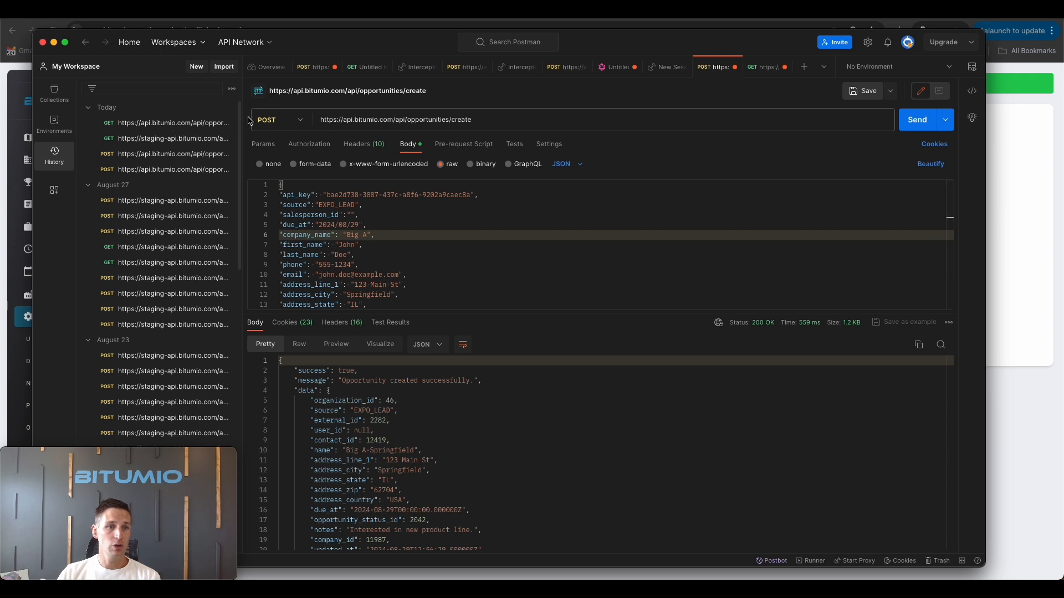
click(273, 93)
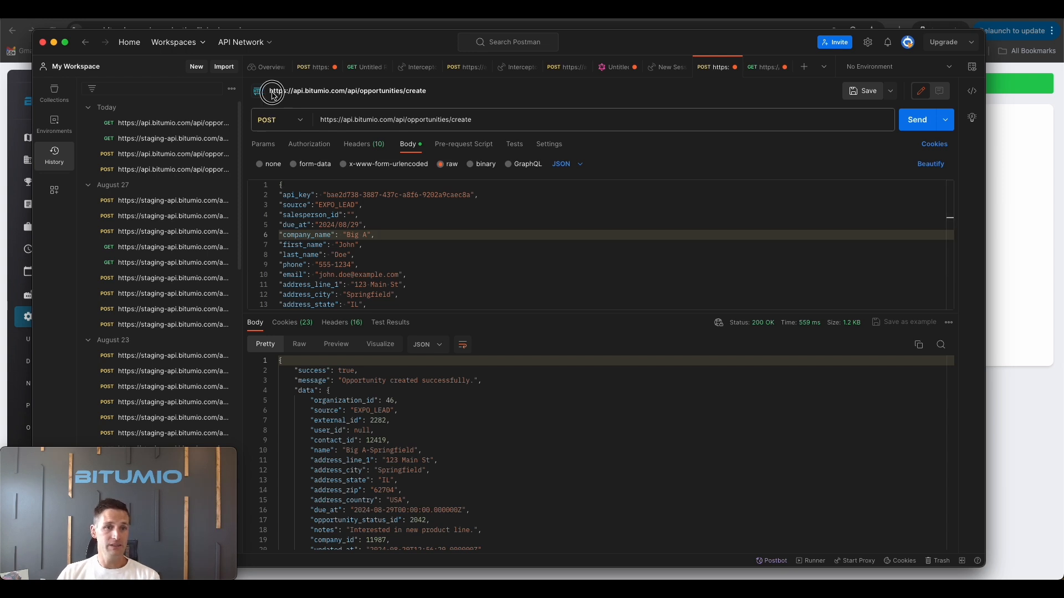
mouse_move(271, 93)
mouse_down()
mouse_move(414, 92)
mouse_move(286, 89)
mouse_up()
Switch back to the support article and check the API base URL used for creating opportunities
key(super+Tab)
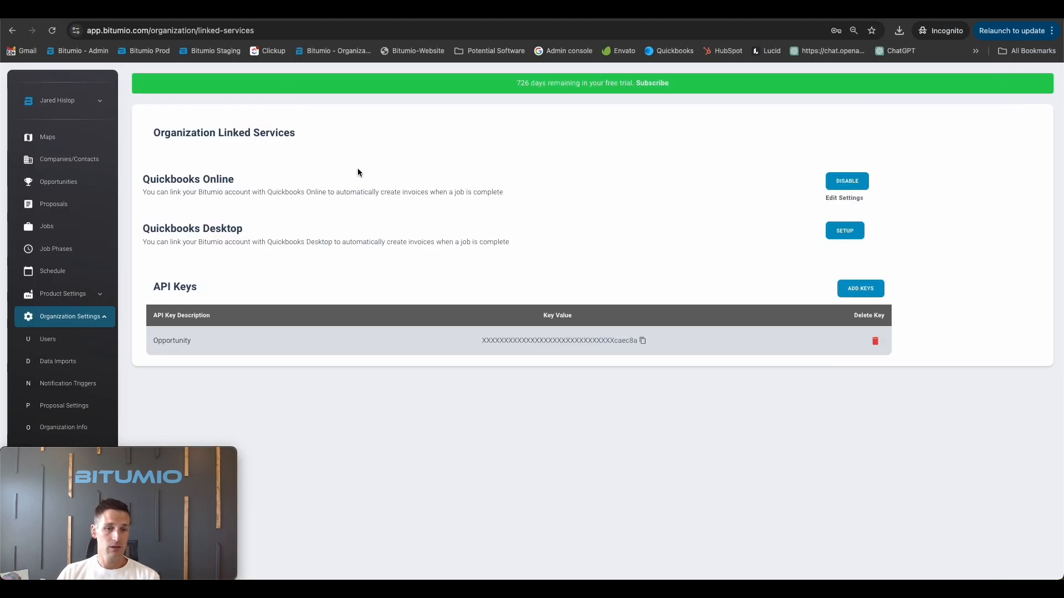
key(ctrl+Tab)
scroll(272, 337, down, 3)
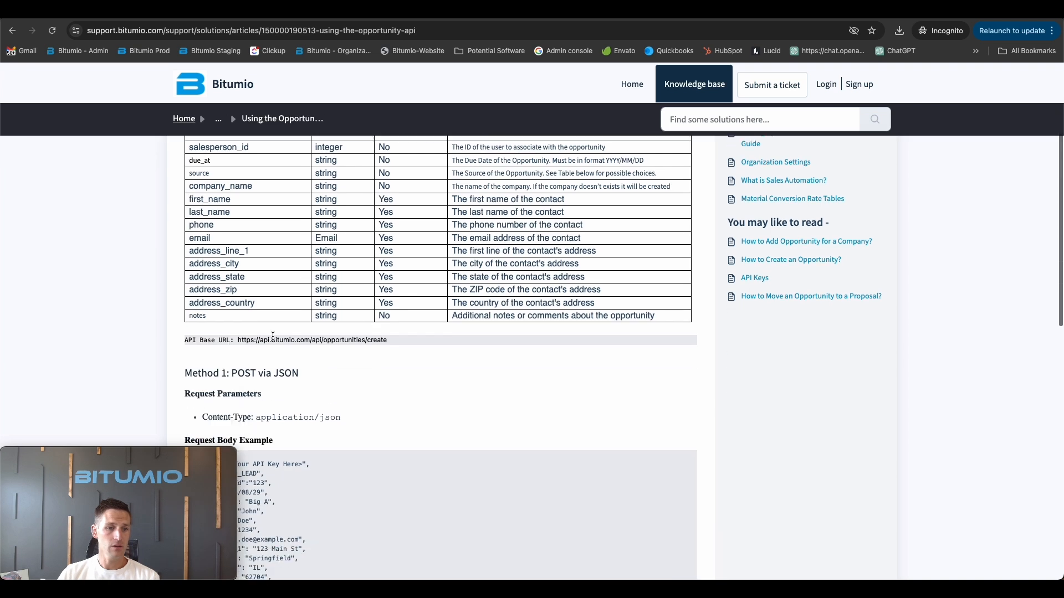
drag(239, 339, 416, 348)
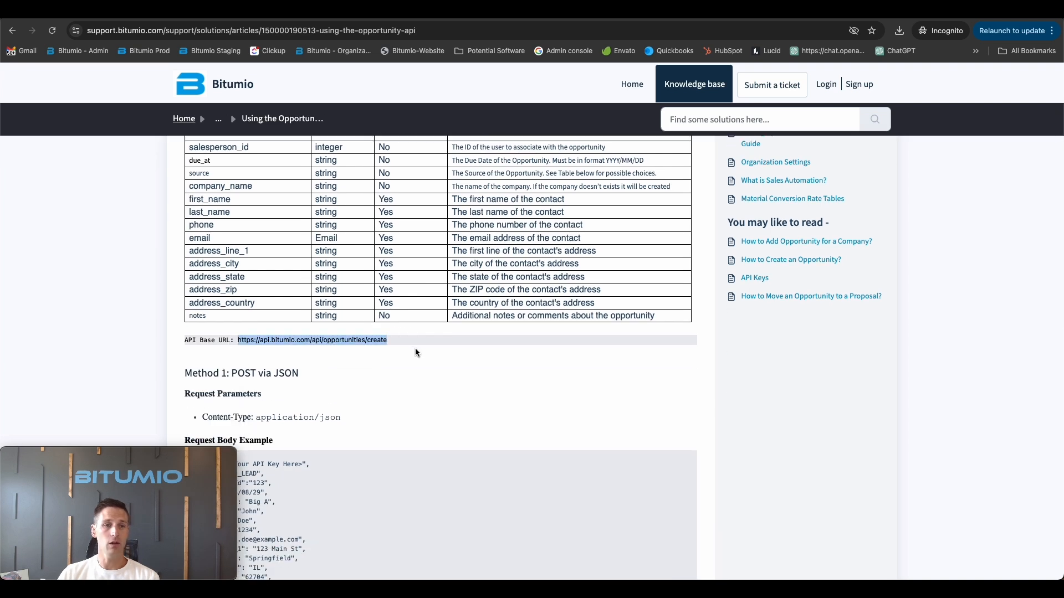
Return to Postman and check that the POST request's headers set Content-Type to application/json
key(super+Tab)
click(365, 145)
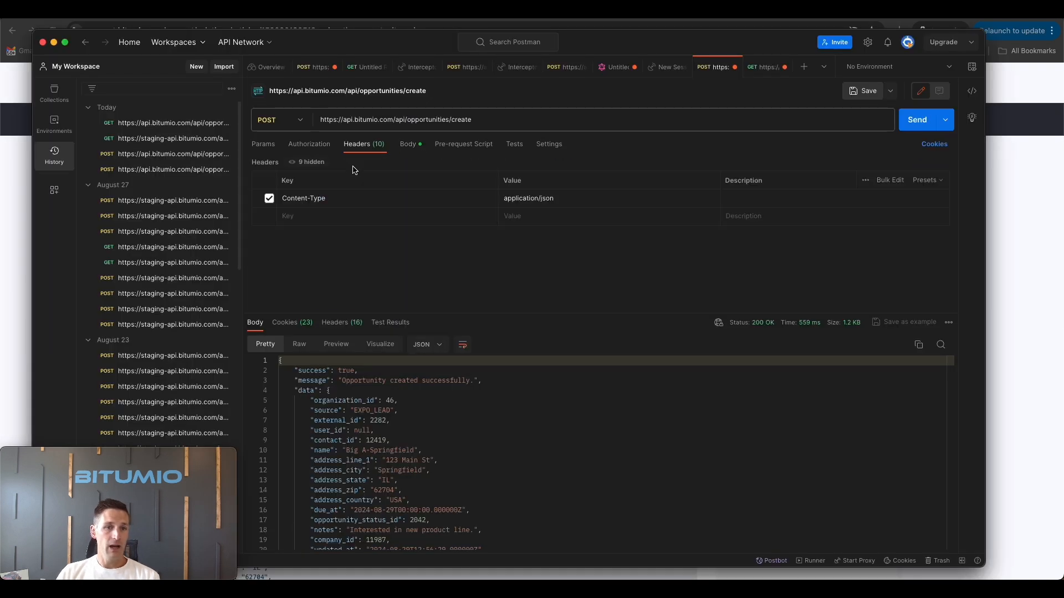
click(592, 198)
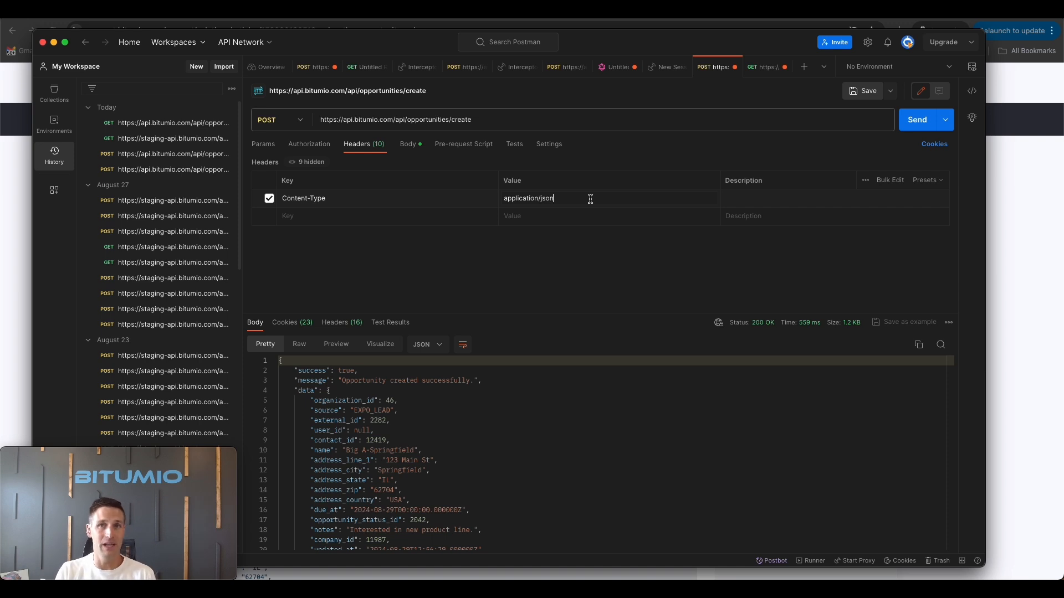
Show the POST request's raw JSON body and enlarge the body editor to fit all its lines
click(408, 144)
click(388, 226)
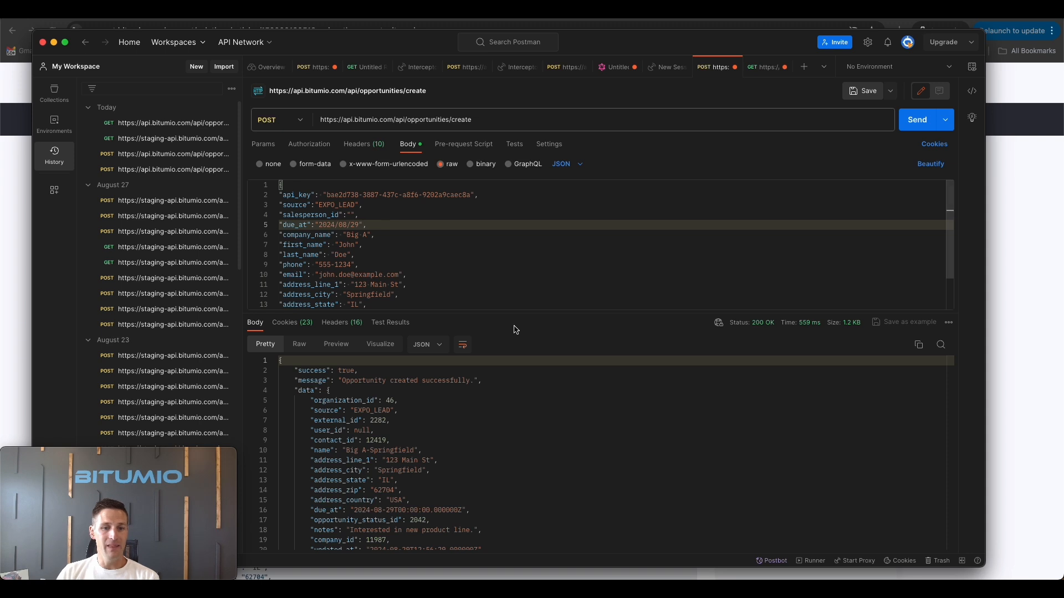
drag(513, 314, 513, 391)
click(368, 304)
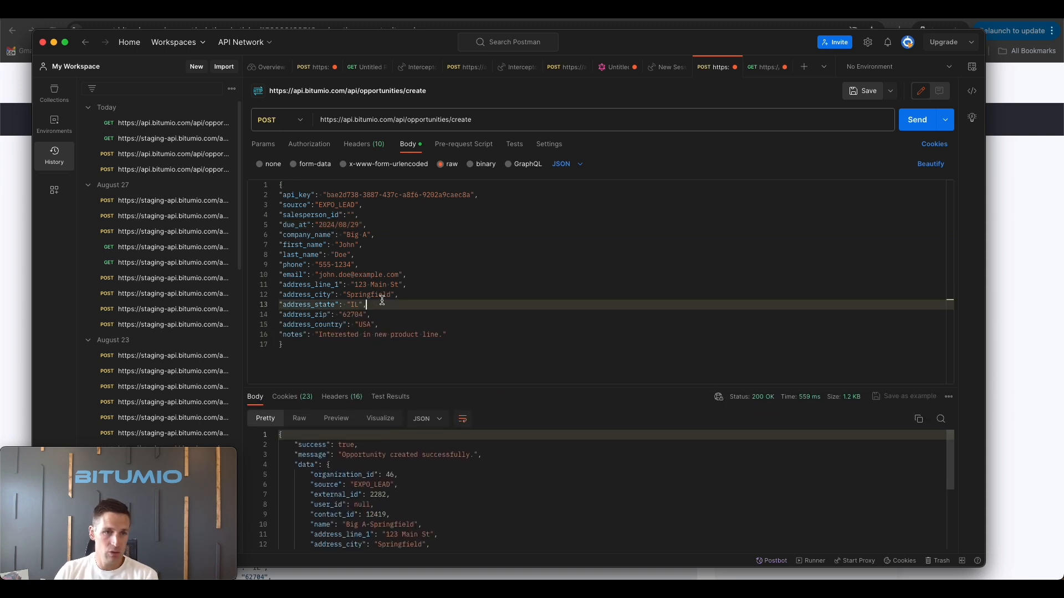
Copy the Opportunity API key from Bitumio's Linked Services page and paste it as the api_key value in Postman's request body
double_click(293, 196)
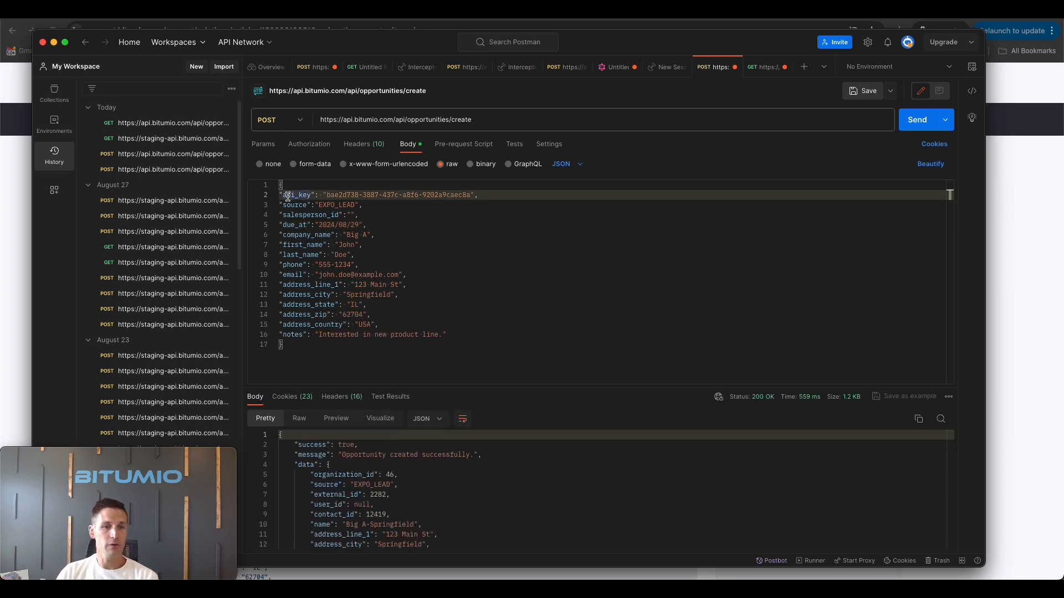
click(1008, 250)
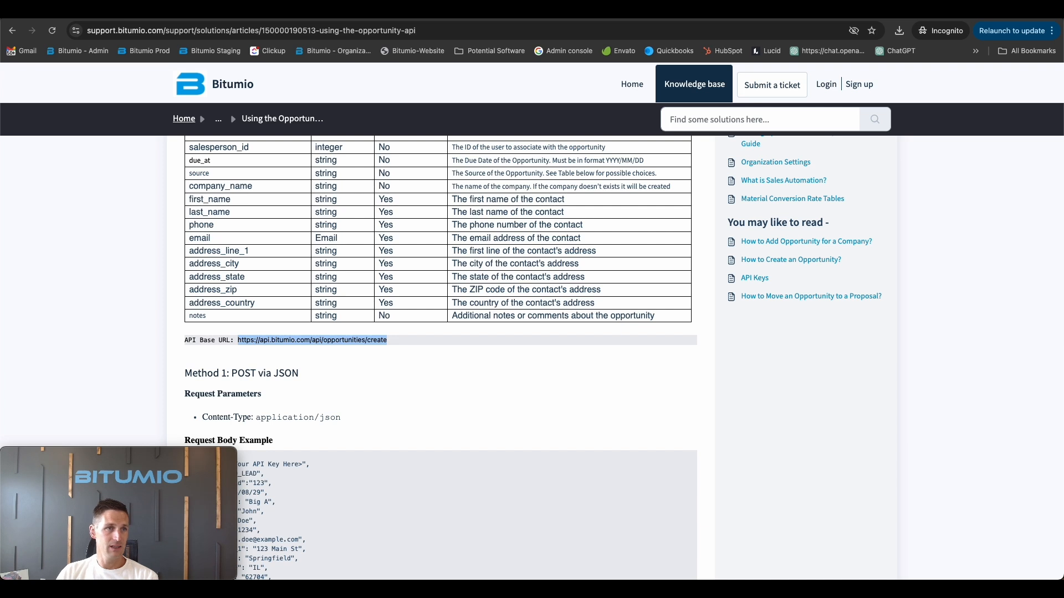
key(ctrl+Tab)
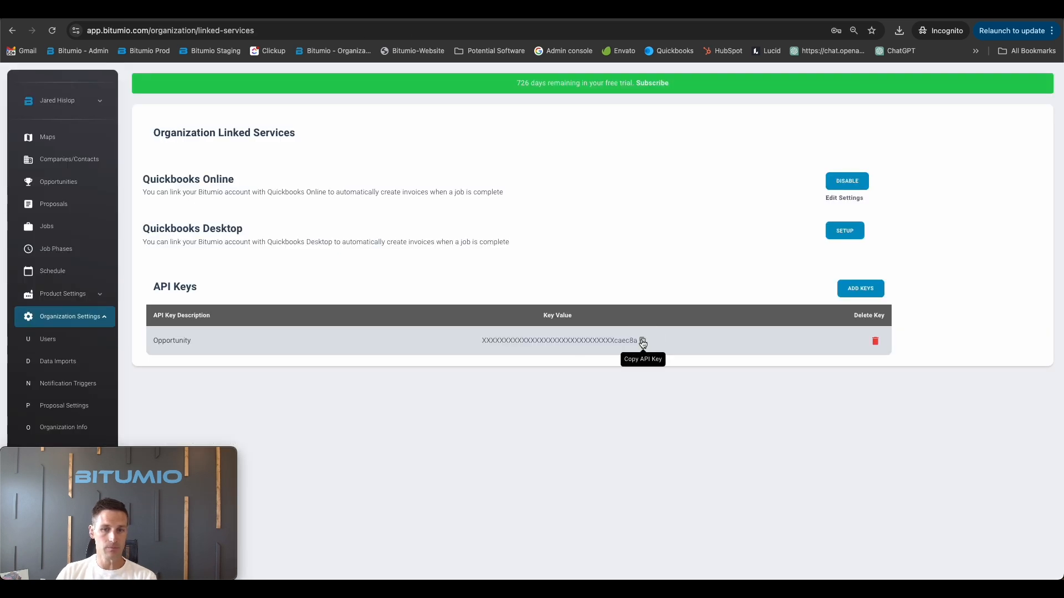
key(super+Tab)
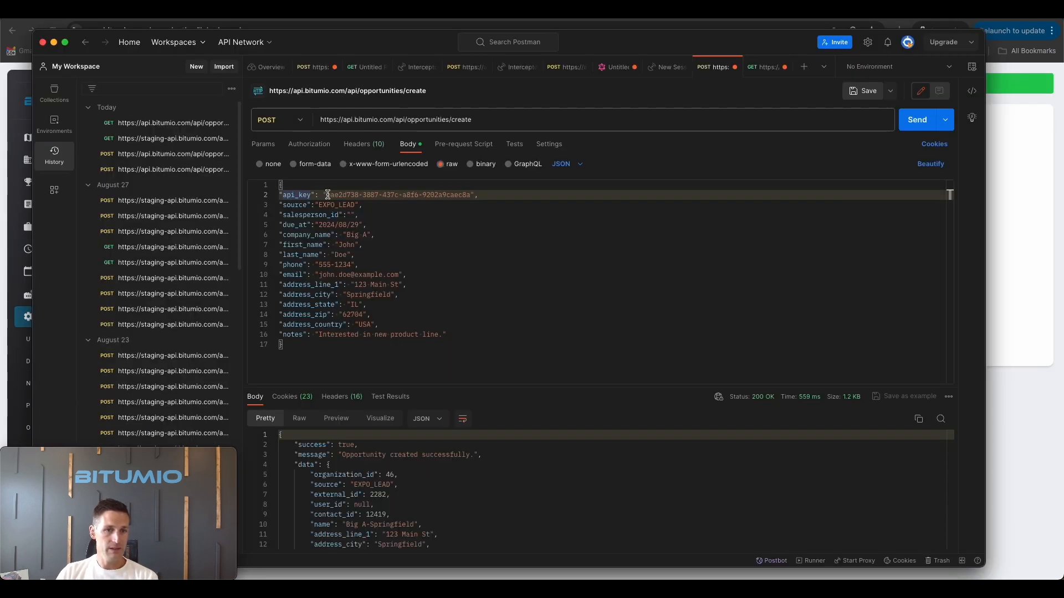
drag(325, 194, 472, 194)
key(super+v)
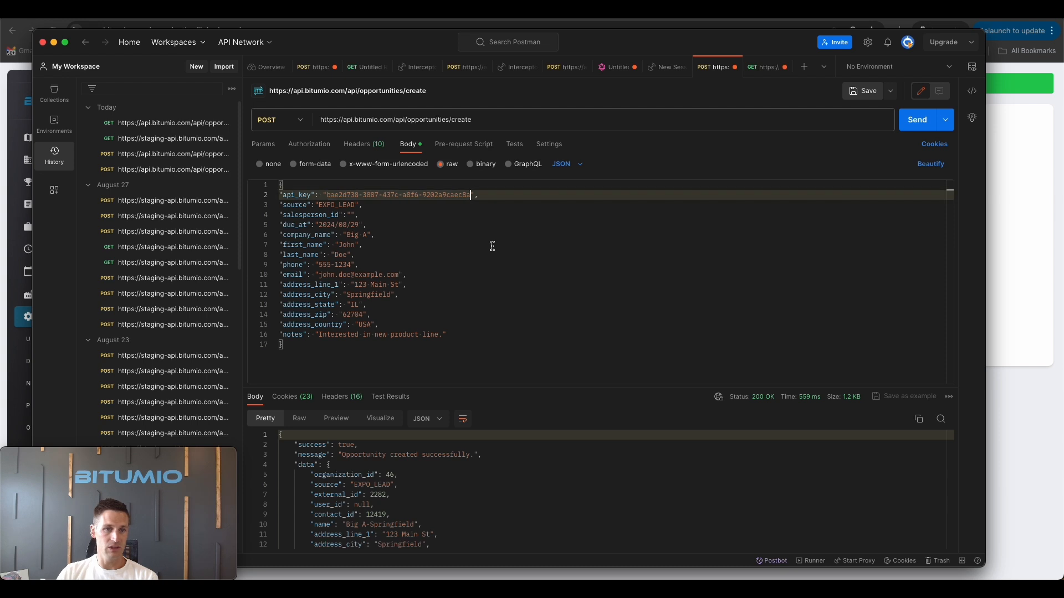
Examine the source value EXPO_LEAD and the empty salesperson_id field in the request's JSON body
click(362, 212)
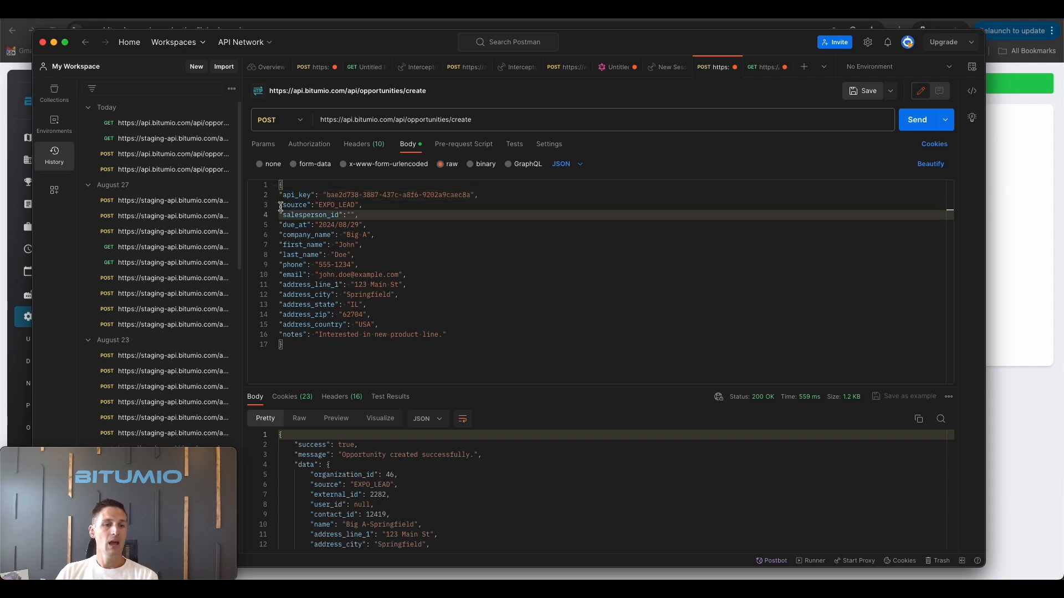
double_click(299, 205)
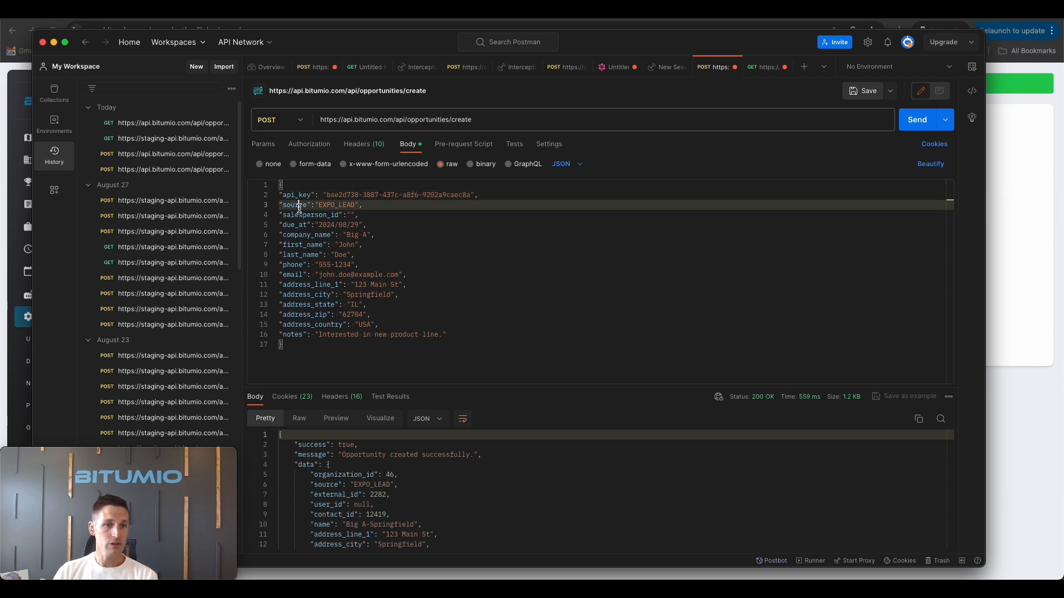
double_click(332, 206)
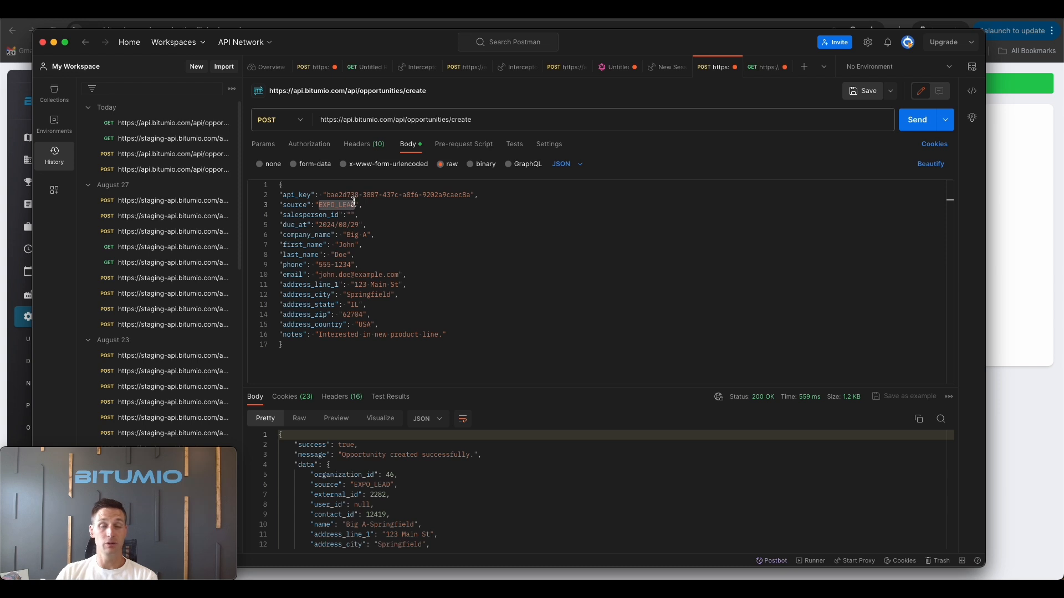
click(302, 218)
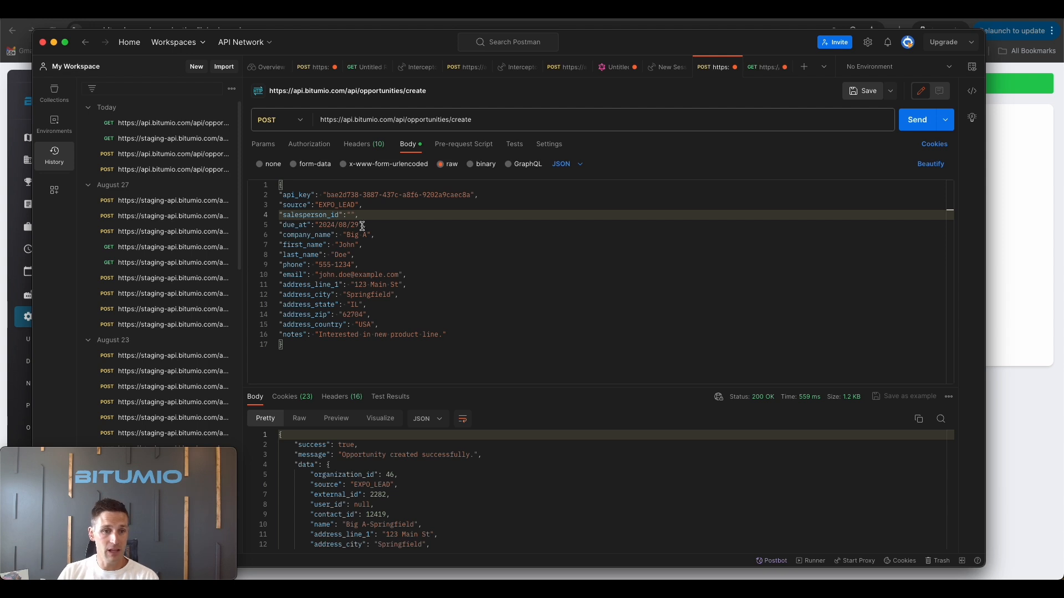
Switch to Bitumio, show the organization's users and open the update page of the account owner's Admin user
click(1011, 386)
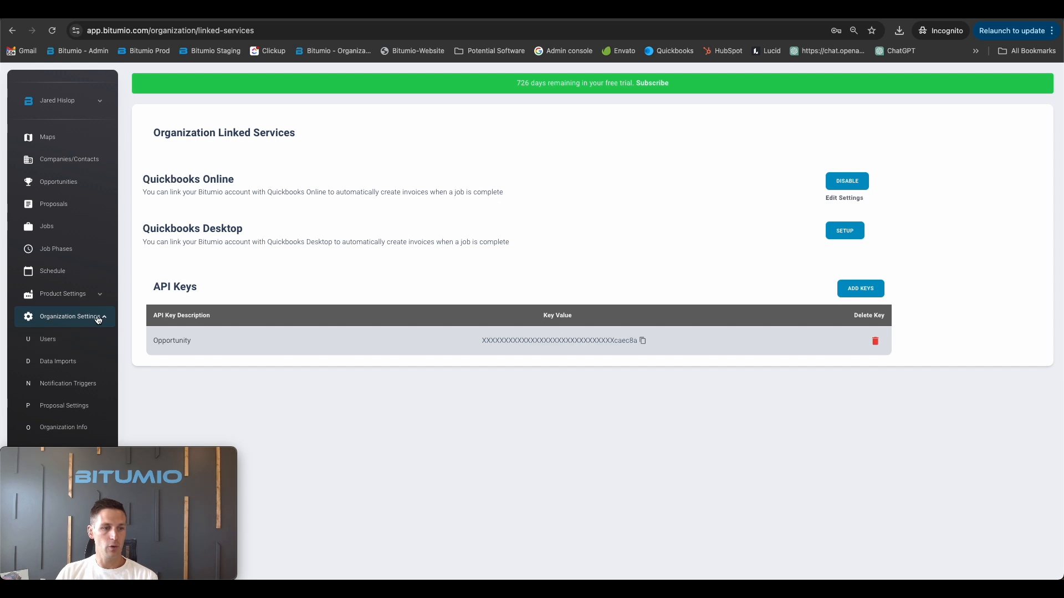
click(50, 344)
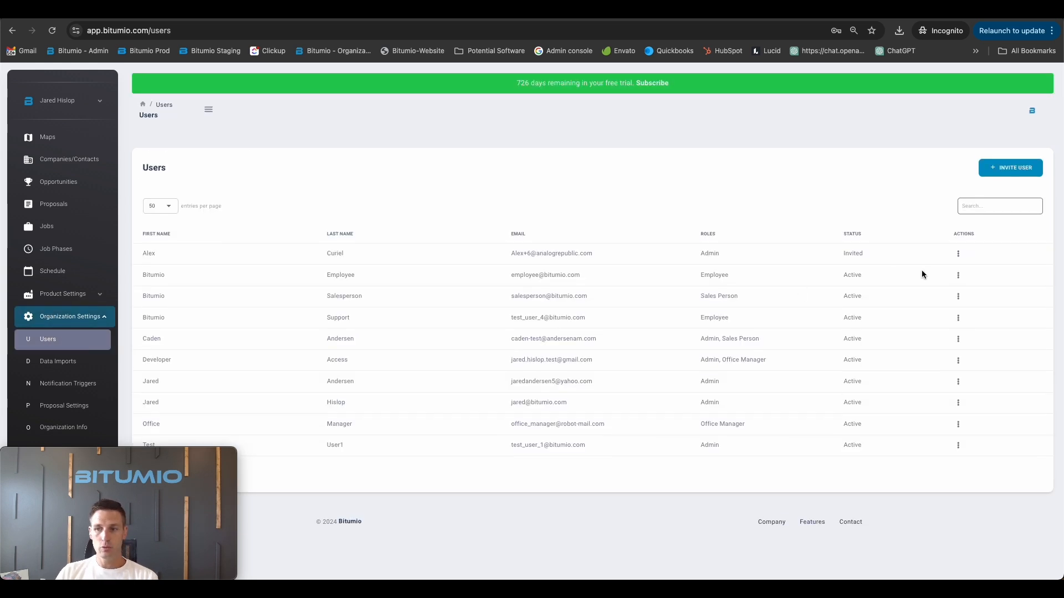
click(957, 276)
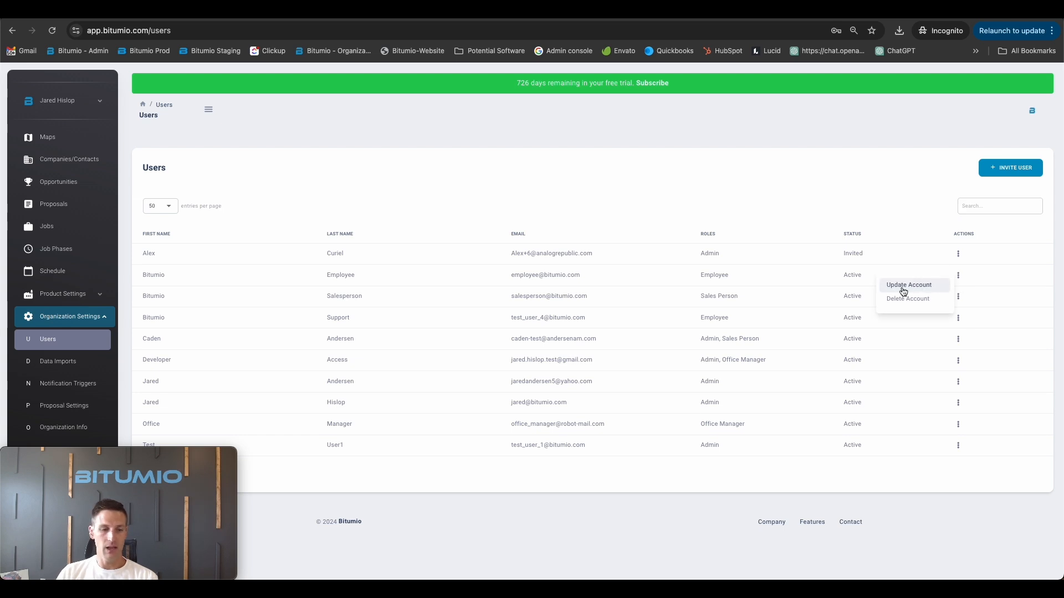
mouse_move(79, 536)
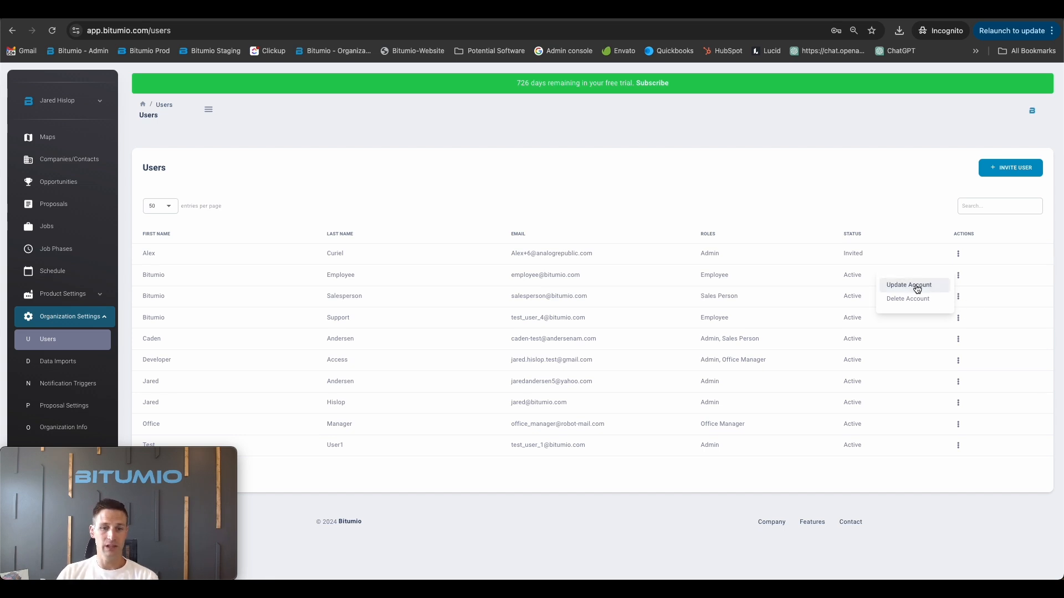
click(948, 547)
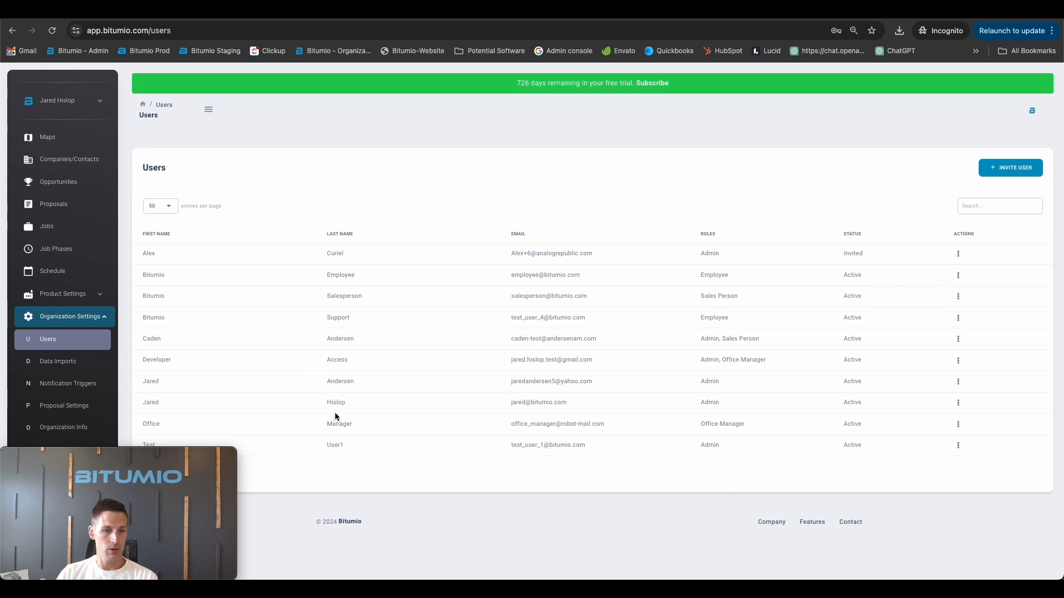
click(958, 403)
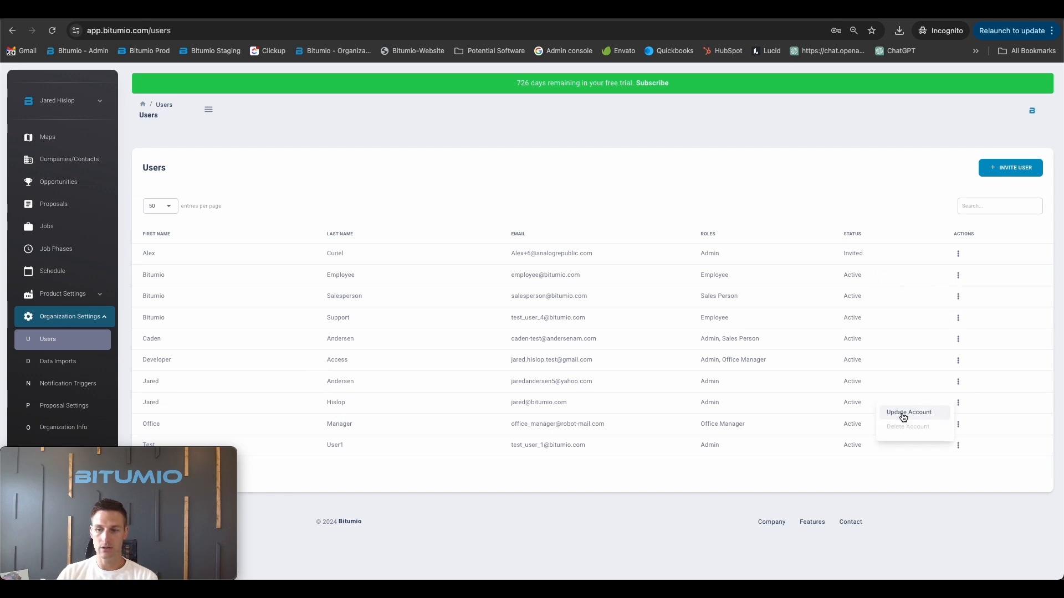
click(902, 413)
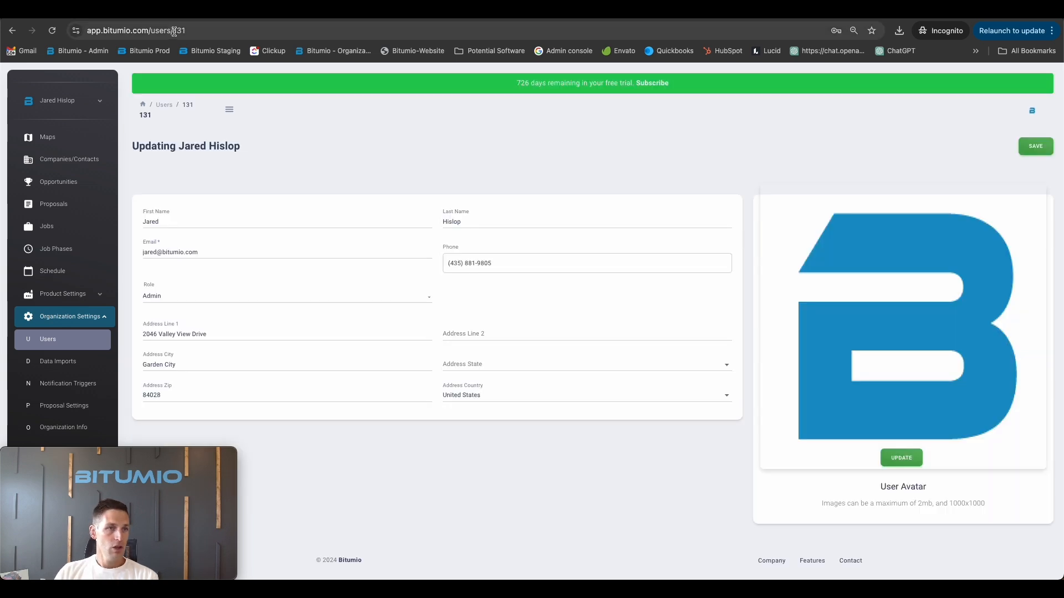
Copy the user ID from the end of the account page's URL and paste it as the salesperson_id value in Postman's request body
drag(173, 29, 211, 70)
key(super+c)
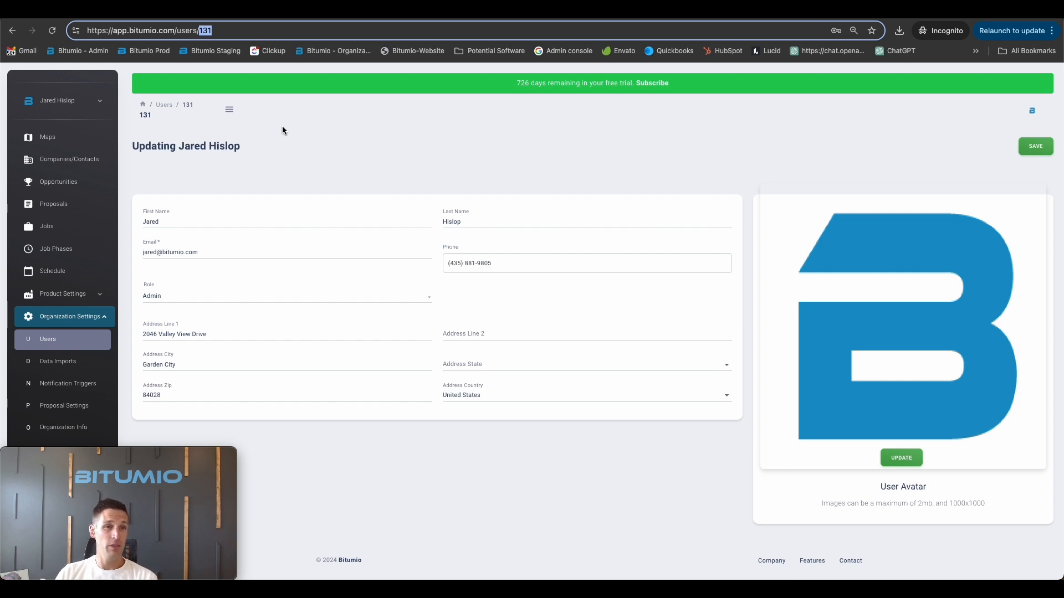
key(super+Tab)
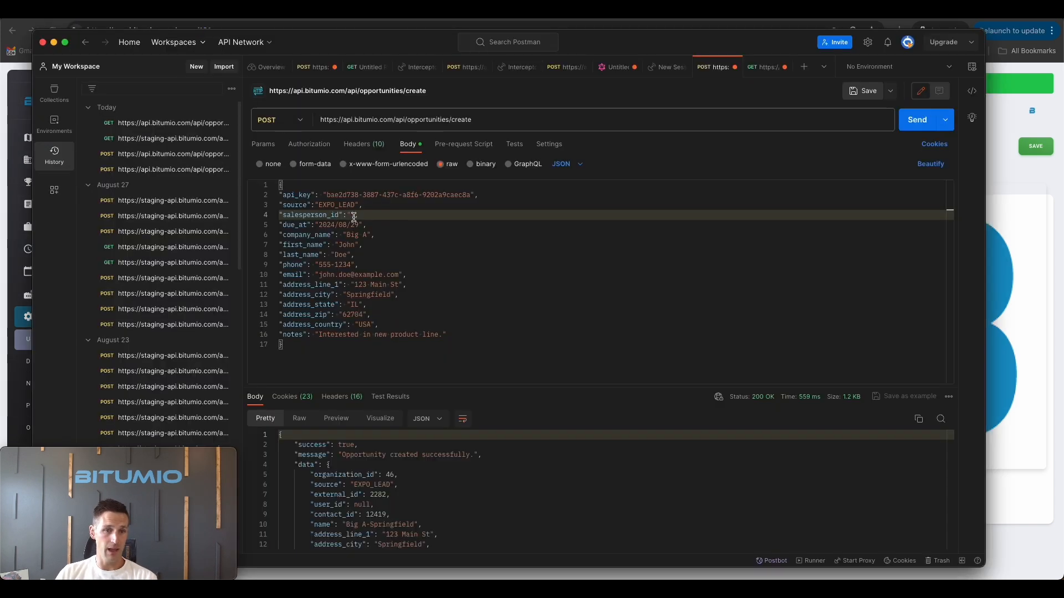
key(super+v)
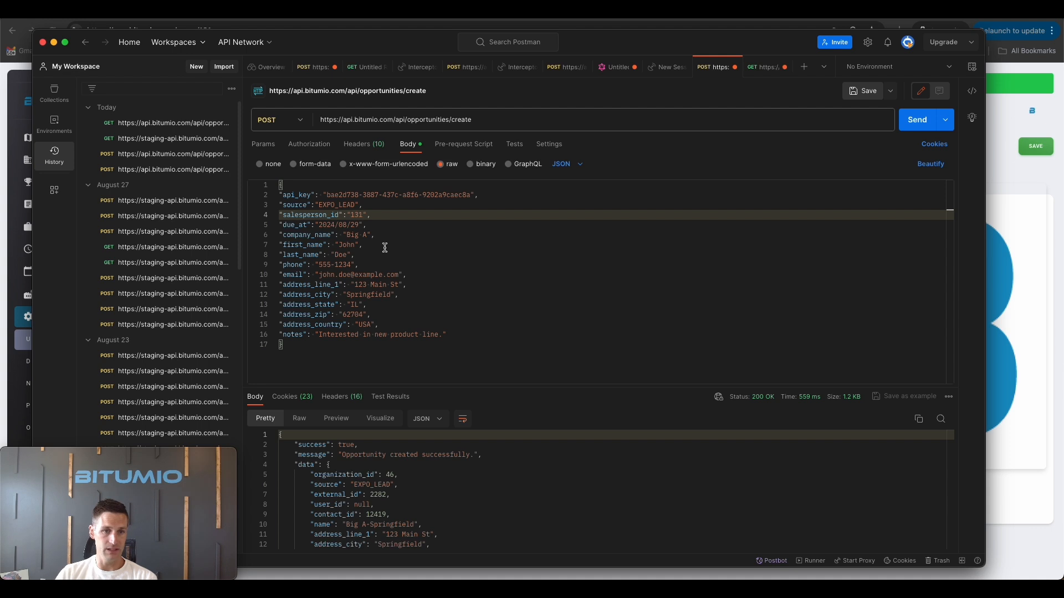
text(2)
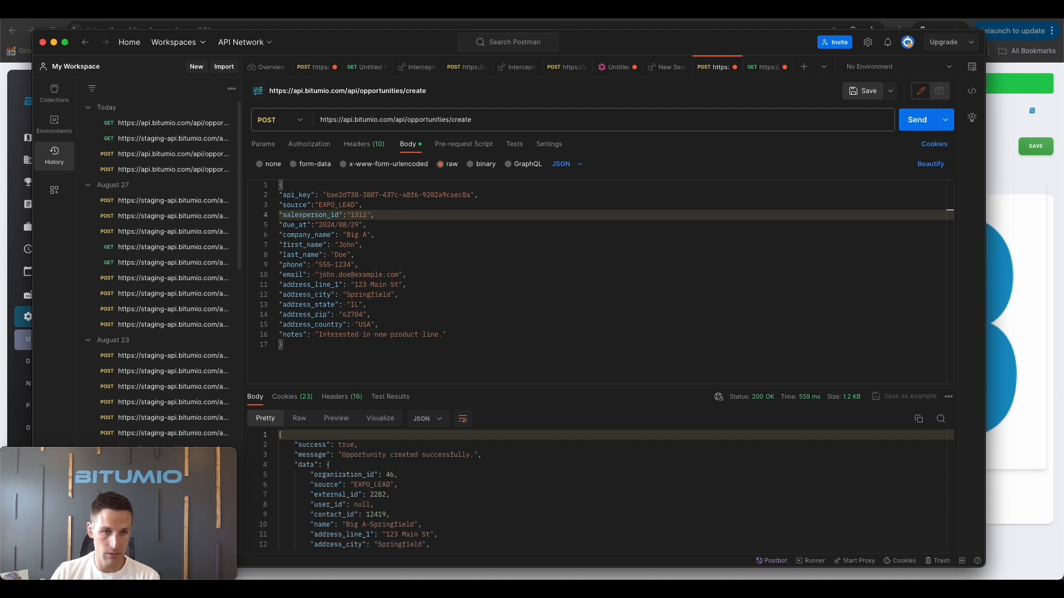
Examine the due_at date and the company, contact name and address fields in the request body
click(364, 234)
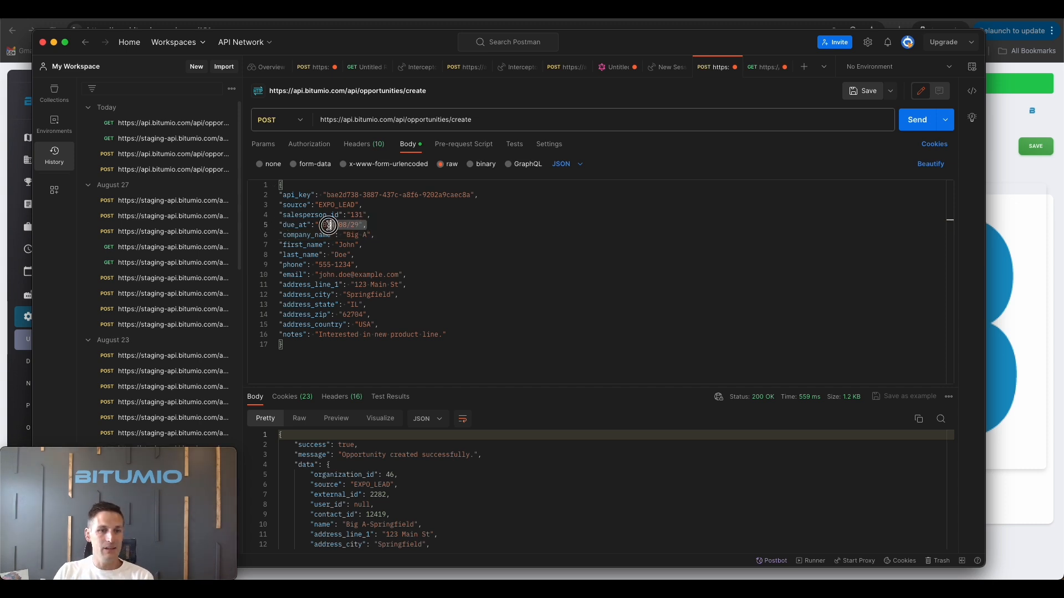
drag(367, 225, 279, 225)
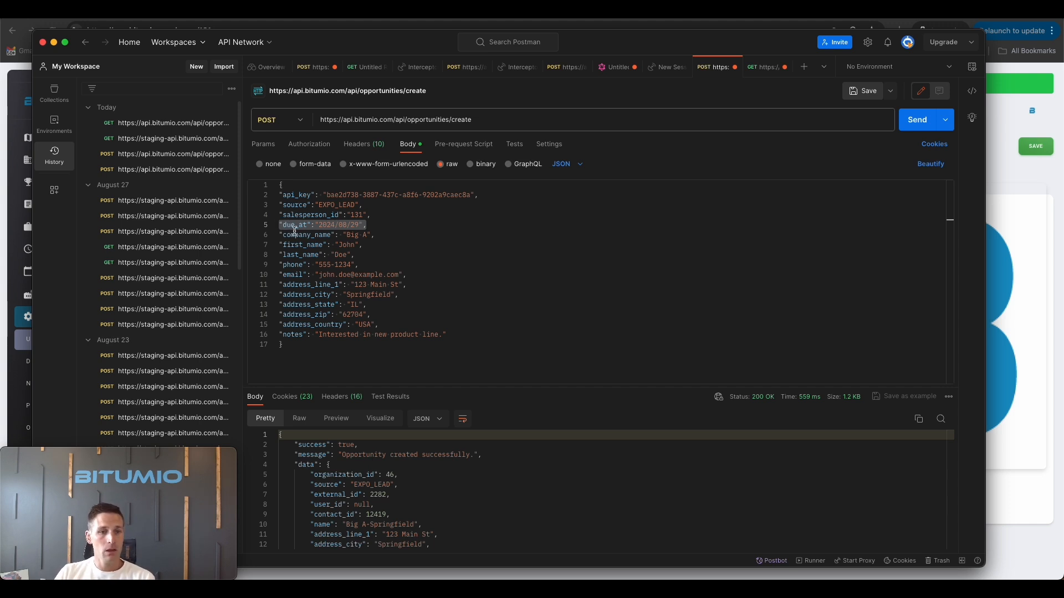
click(298, 235)
click(293, 246)
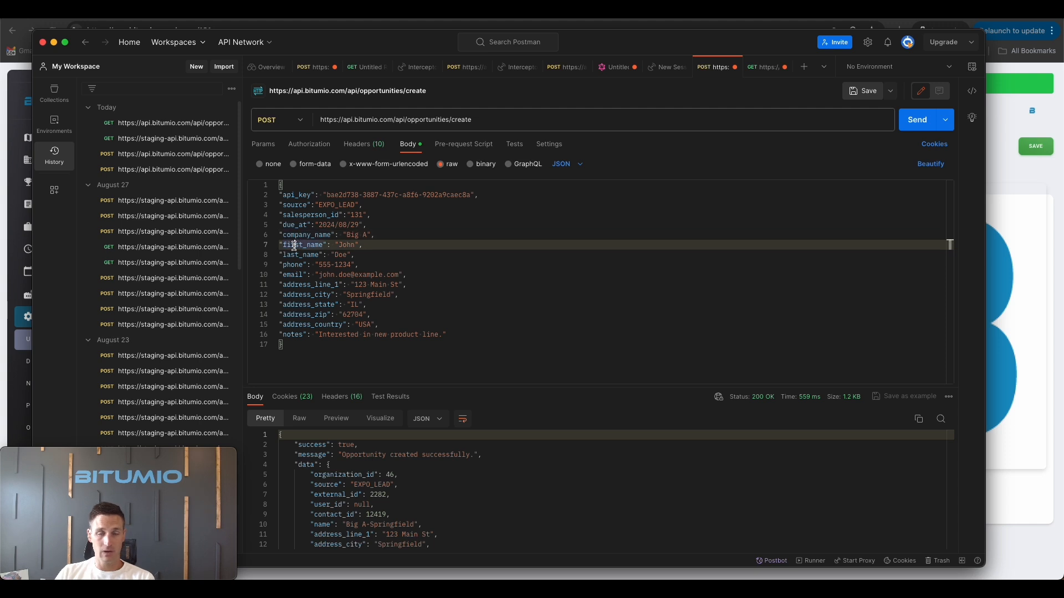
click(298, 254)
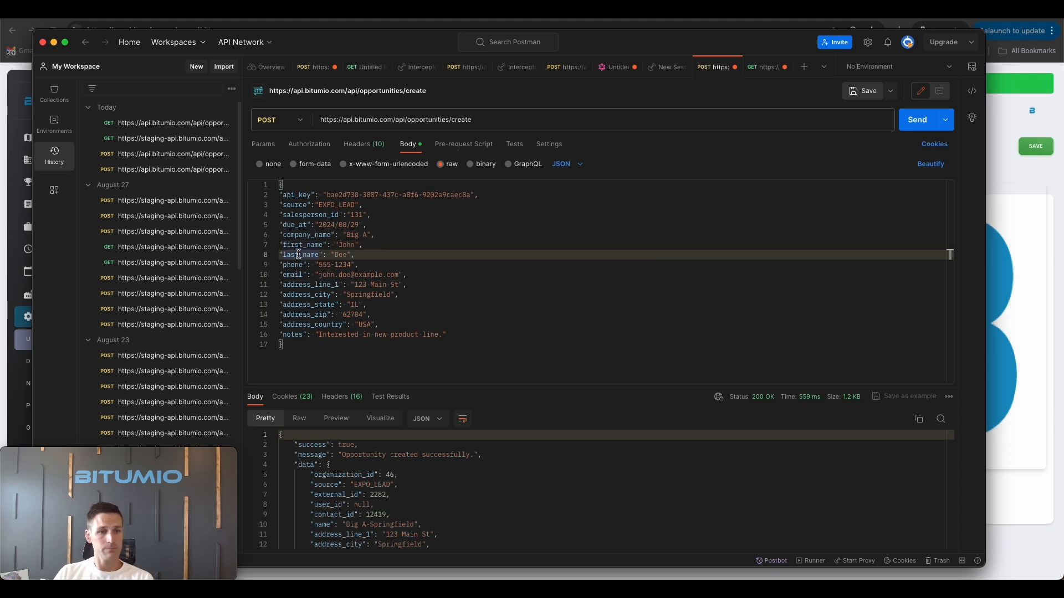
click(309, 315)
Examine the company_name value together with the contact's first and last name, phone, address and notes fields in the request body
click(354, 234)
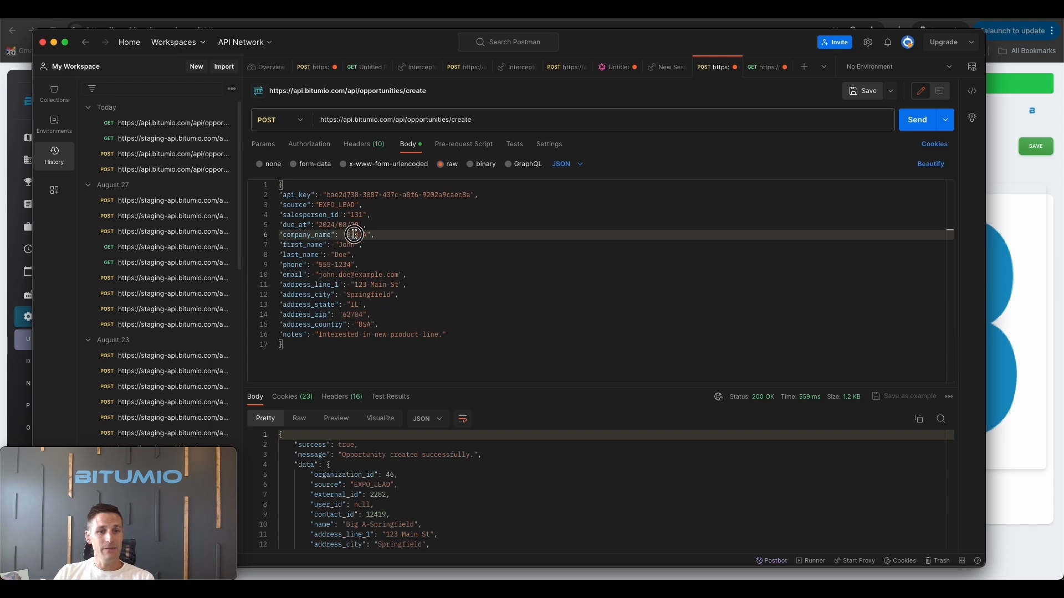
drag(355, 234, 367, 233)
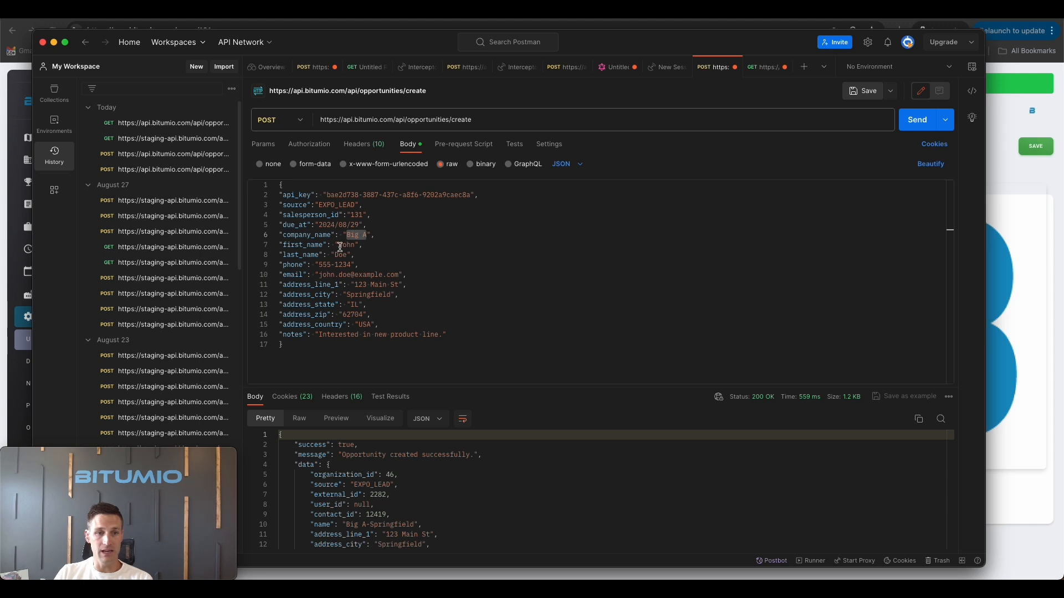
drag(283, 245, 340, 256)
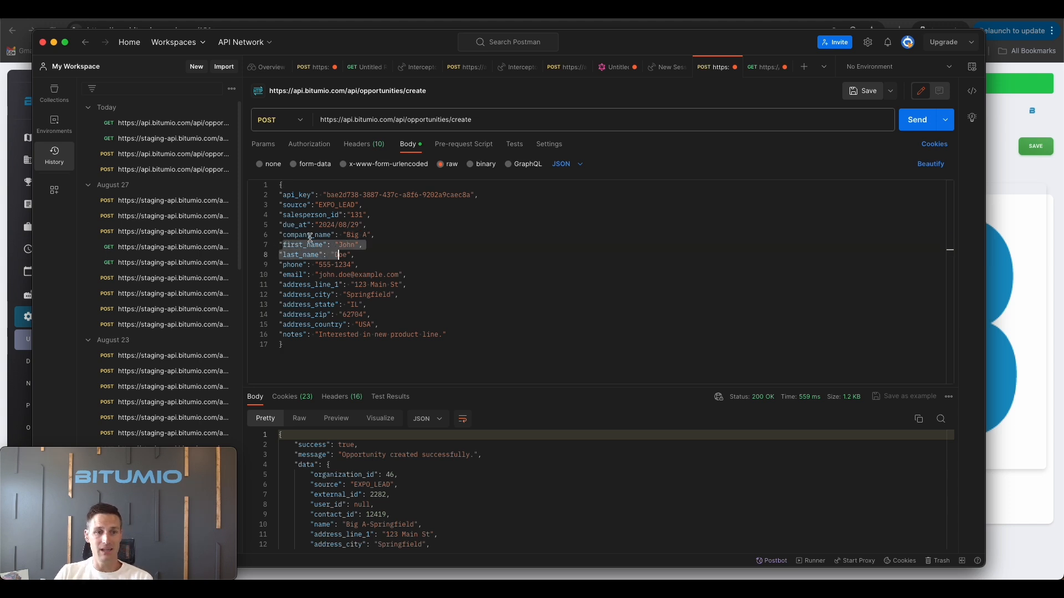
drag(310, 234, 406, 240)
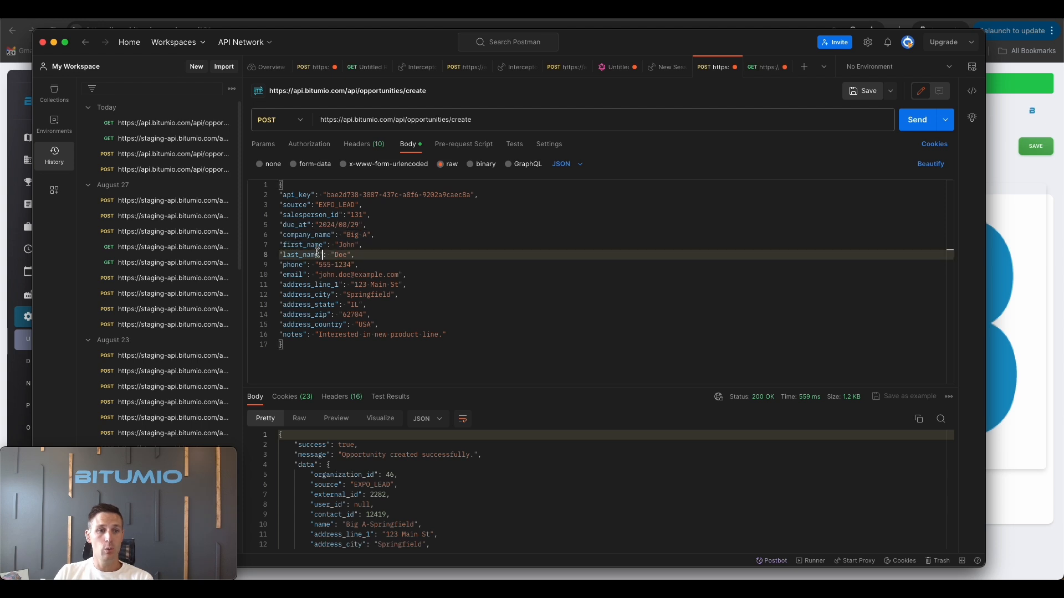
double_click(346, 245)
double_click(343, 255)
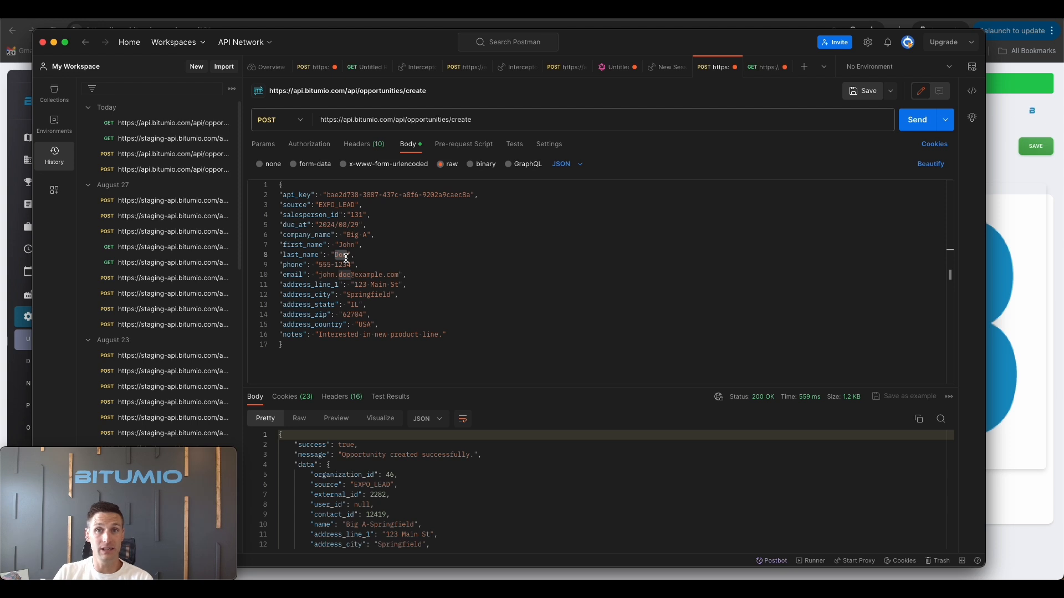
click(357, 258)
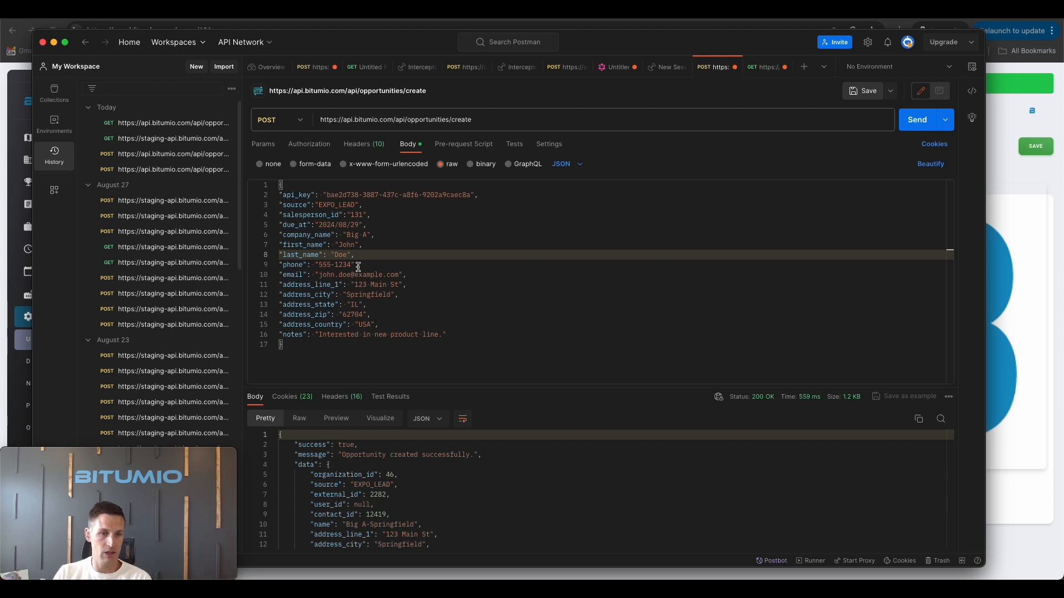
click(358, 266)
drag(280, 334, 475, 333)
click(355, 285)
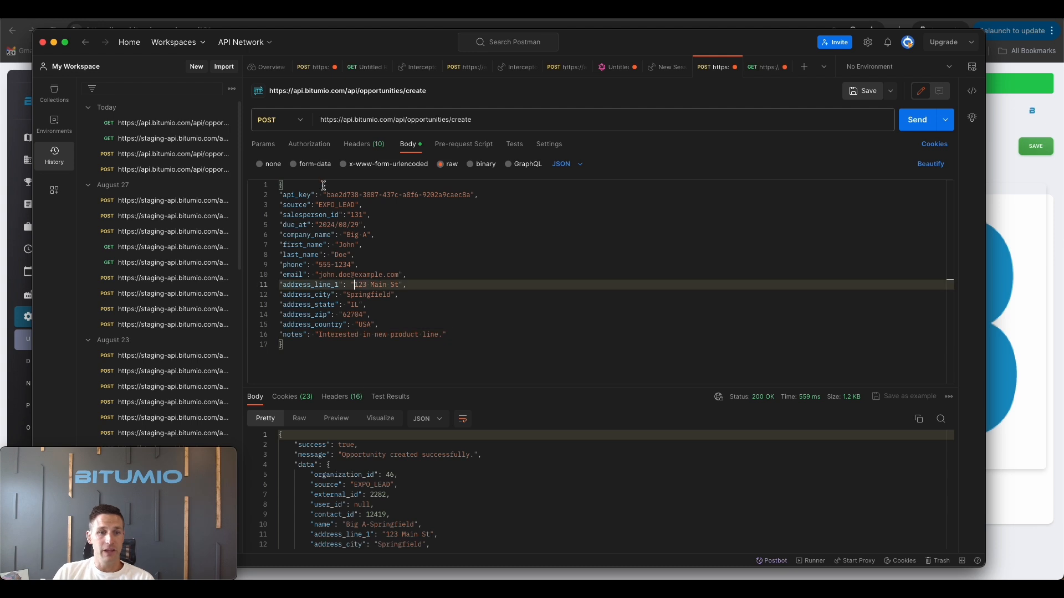
Send the POST request to create the opportunity and examine the success, message and source fields in the enlarged response
click(917, 119)
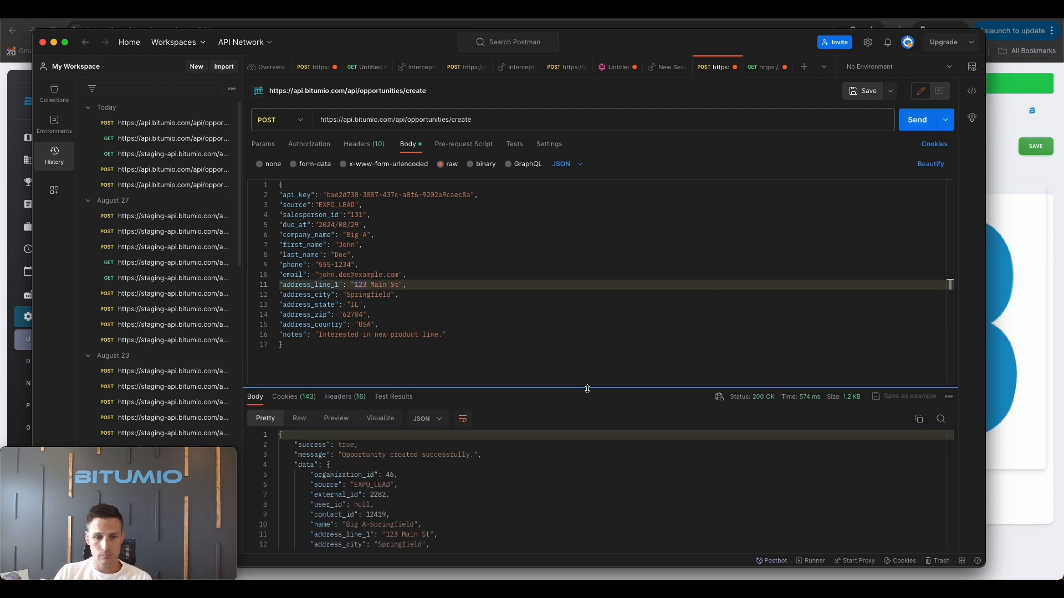
drag(340, 339, 477, 339)
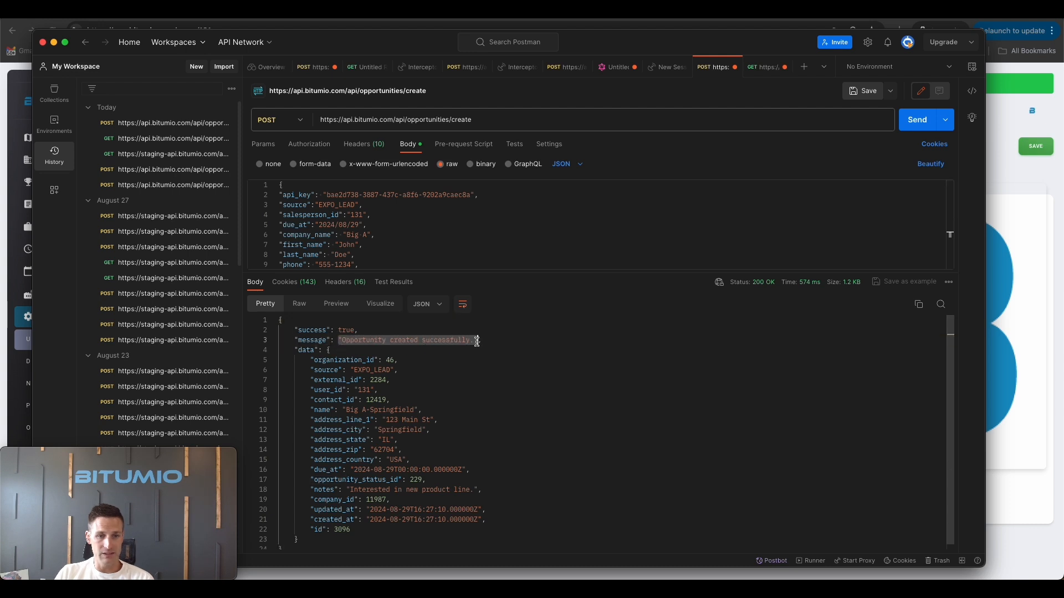
double_click(306, 331)
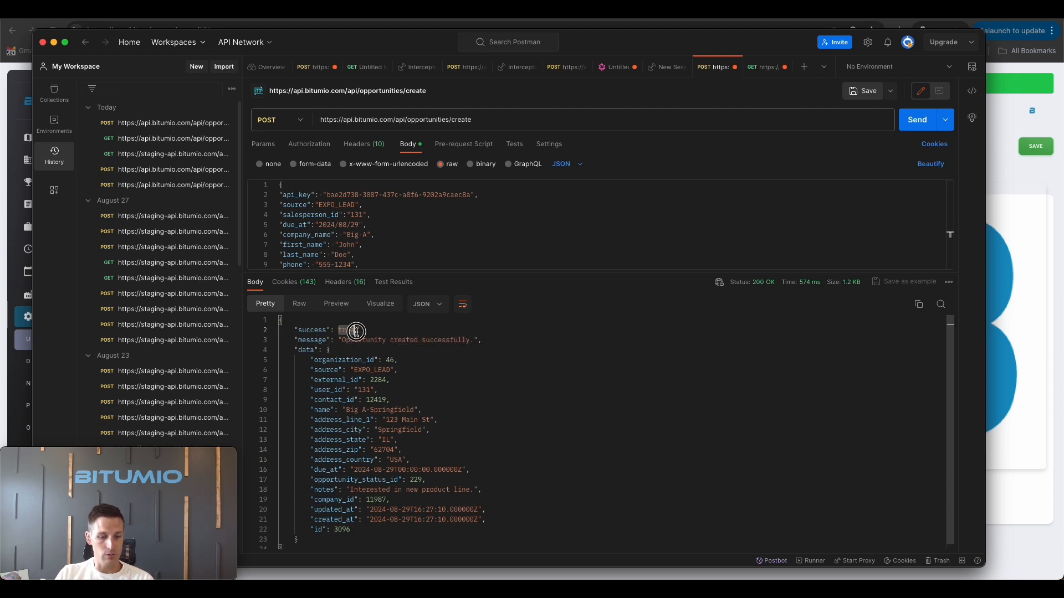
click(407, 371)
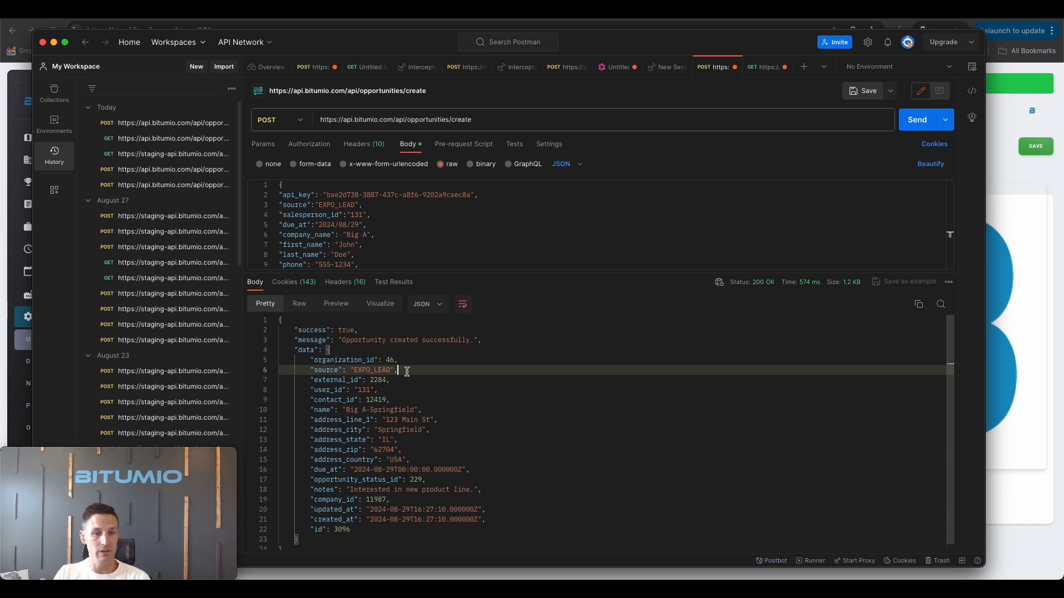
Switch to Bitumio, open the newest Big A-Springfield opportunity from the Opportunities list and check its name, source and address details
key(super+Tab)
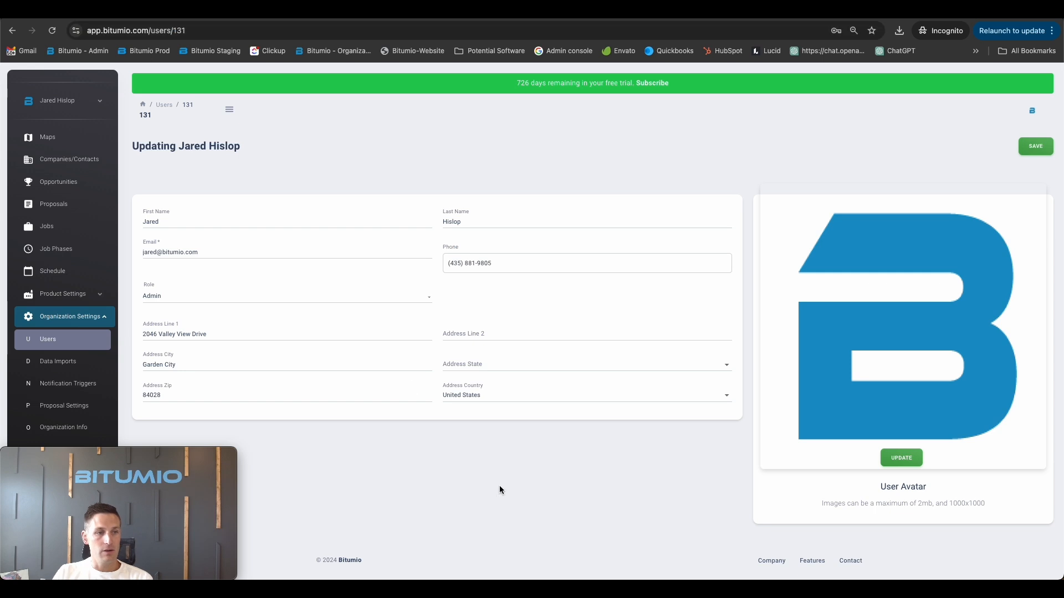
click(60, 183)
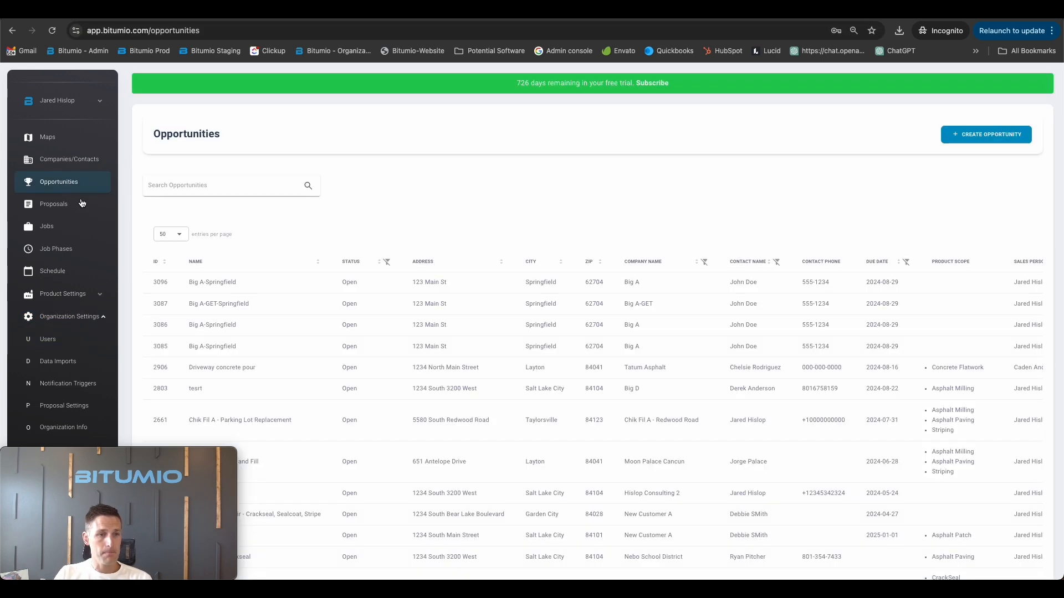
click(162, 283)
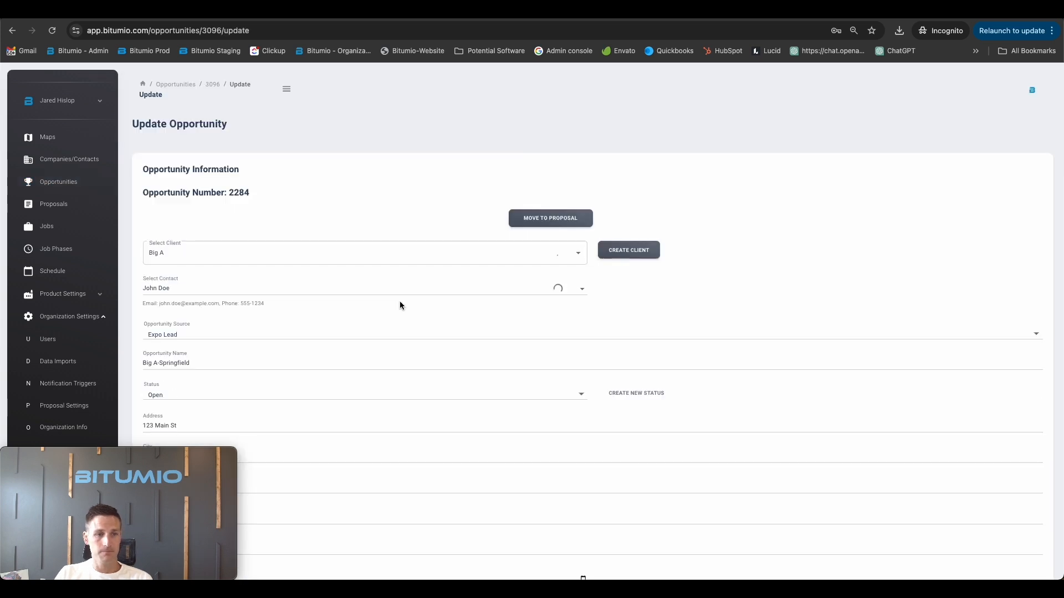
scroll(388, 322, down, 5)
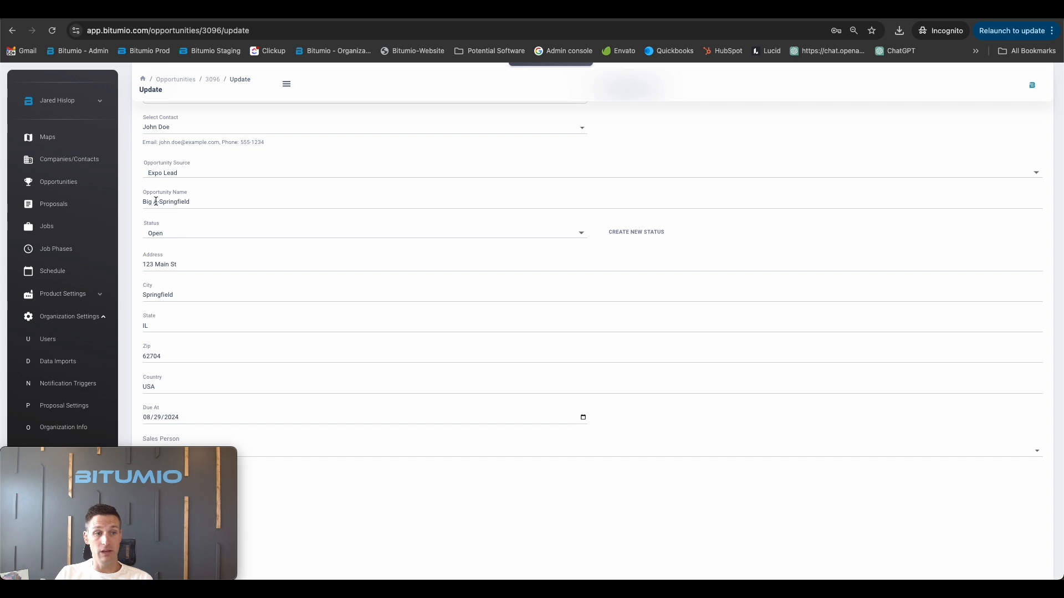
drag(159, 201, 217, 200)
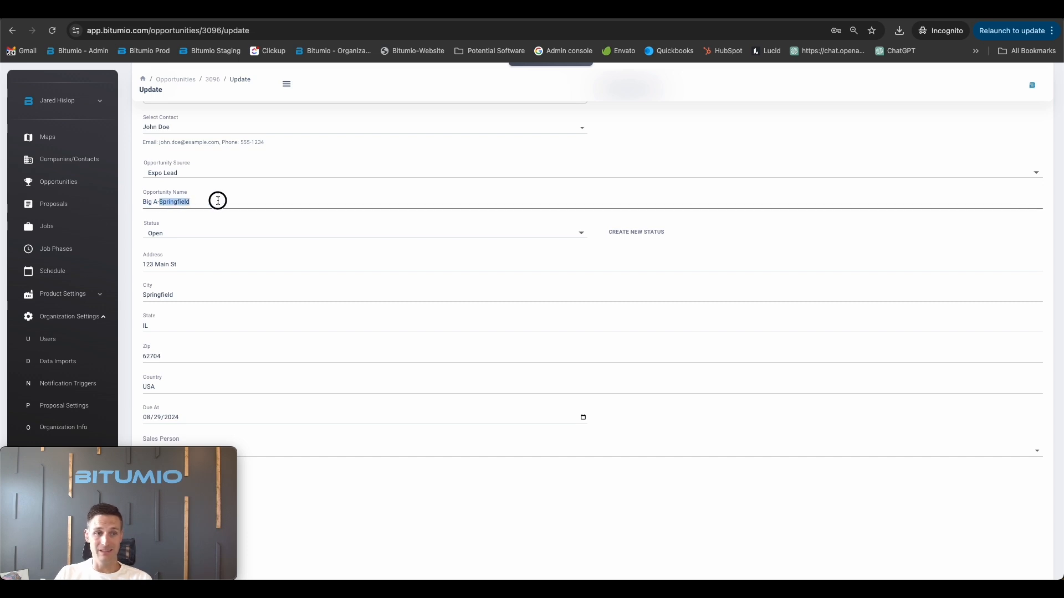
Examine the opportunity's address, due date, sales person and products, and check the notes text on the Update Opportunity form
click(218, 200)
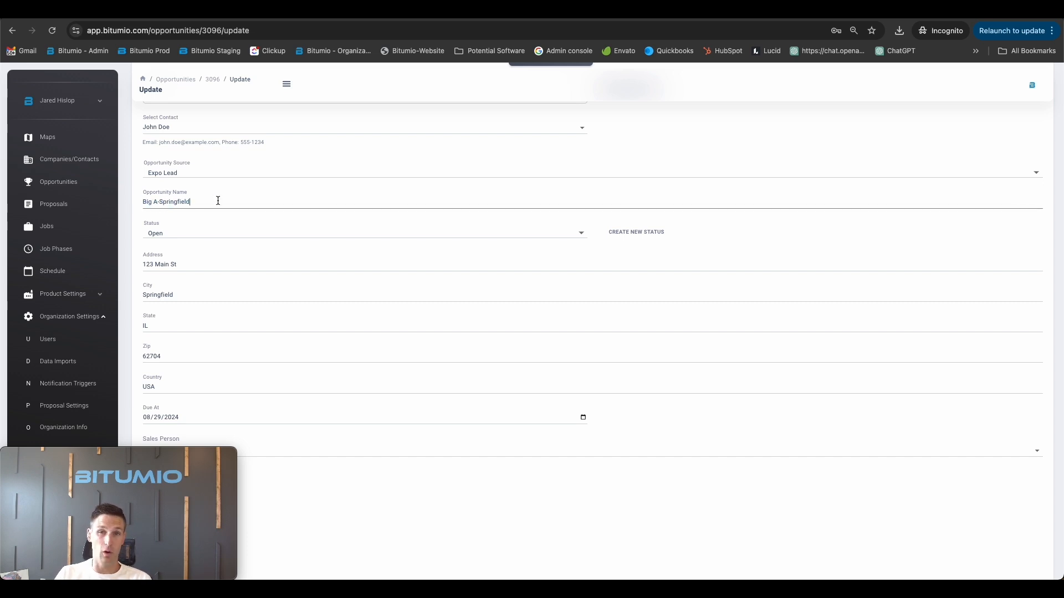
scroll(218, 200, down, 5)
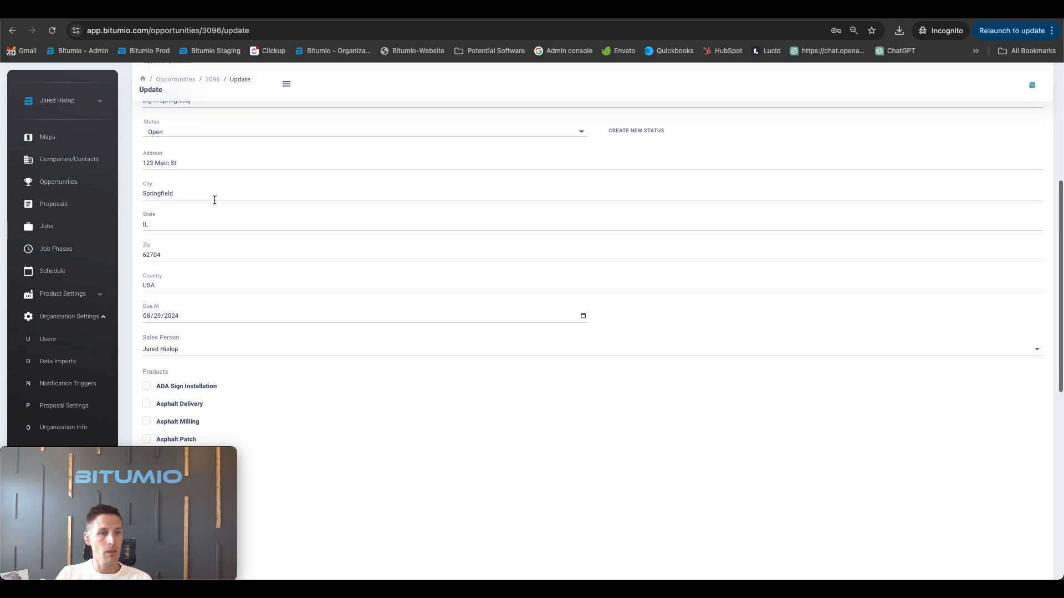
scroll(215, 200, down, 2)
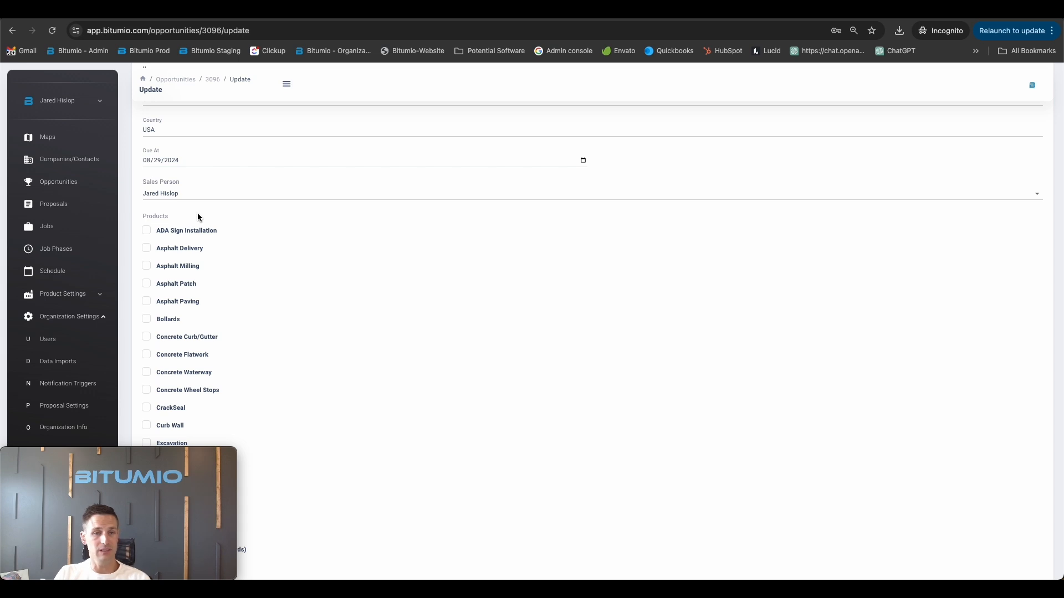
scroll(262, 229, down, 8)
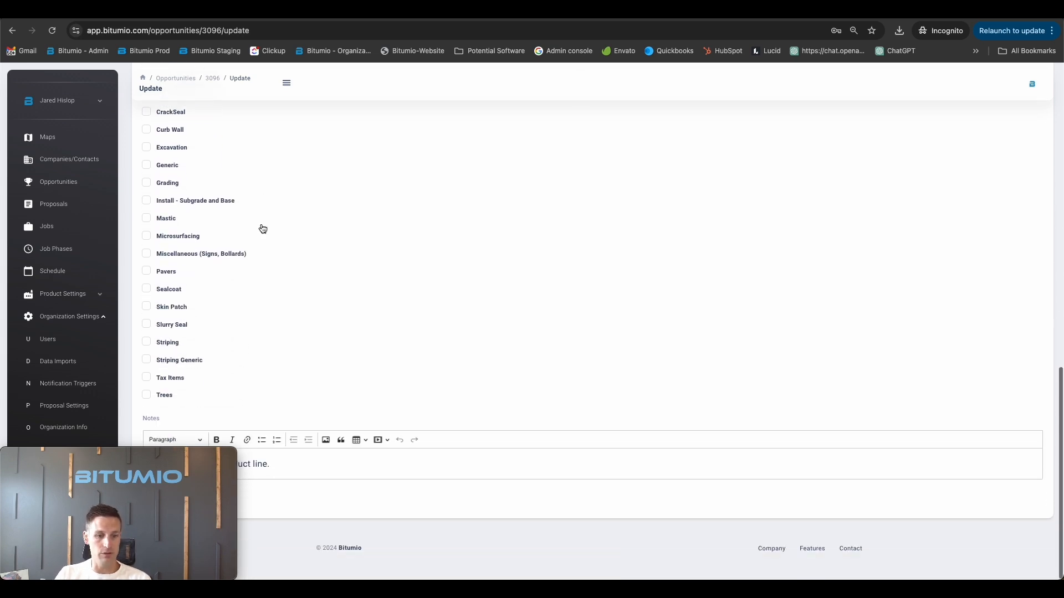
triple_click(291, 467)
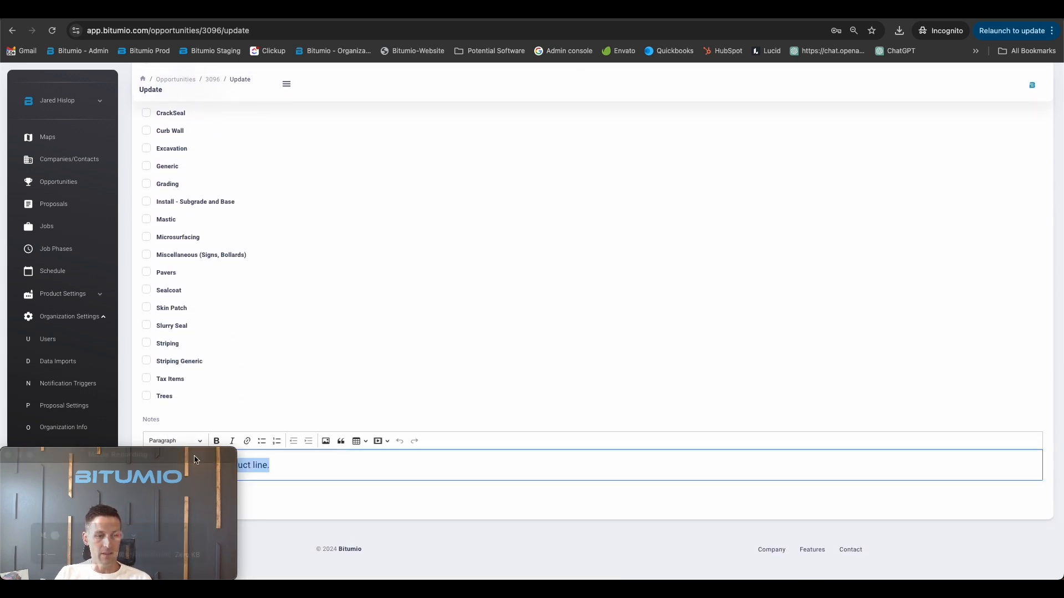
click(323, 473)
Review the whole Update Opportunity form again, from the client and contact fields to the product checkboxes
scroll(345, 325, up, 14)
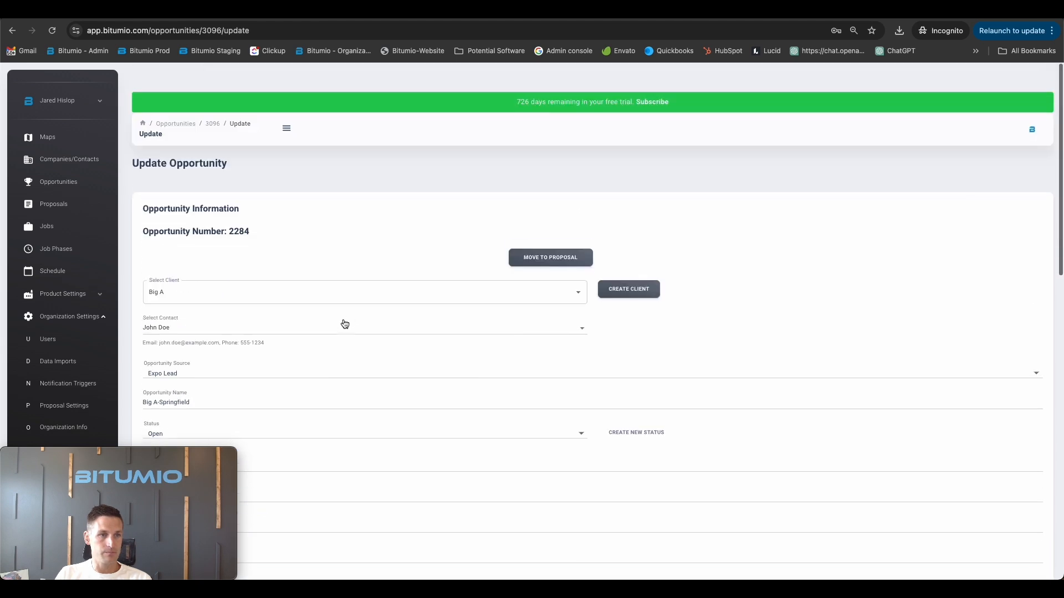
scroll(339, 320, down, 4)
scroll(340, 319, down, 5)
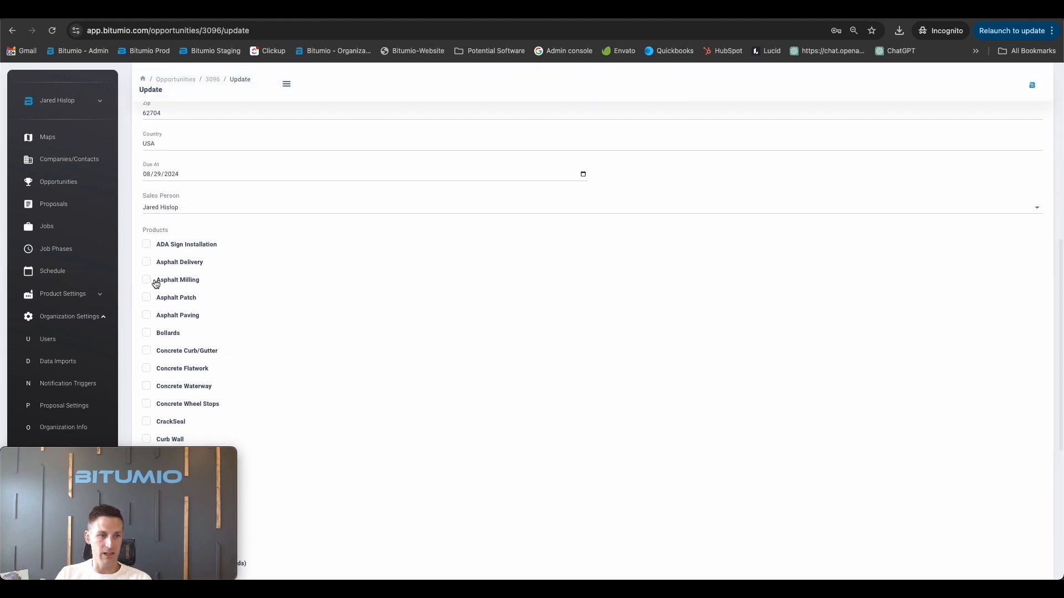
scroll(259, 325, up, 4)
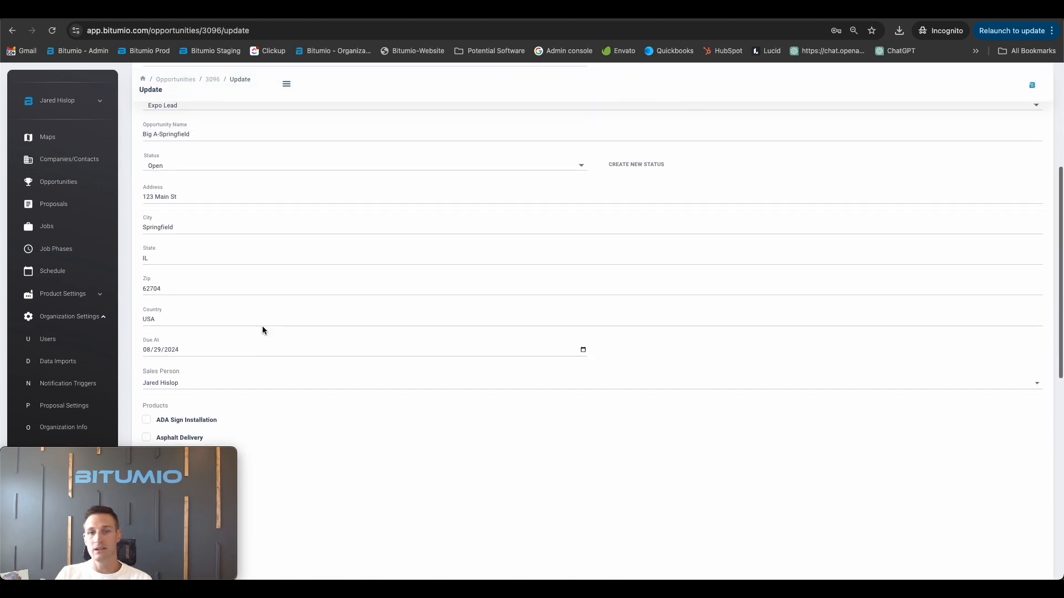
scroll(381, 355, up, 5)
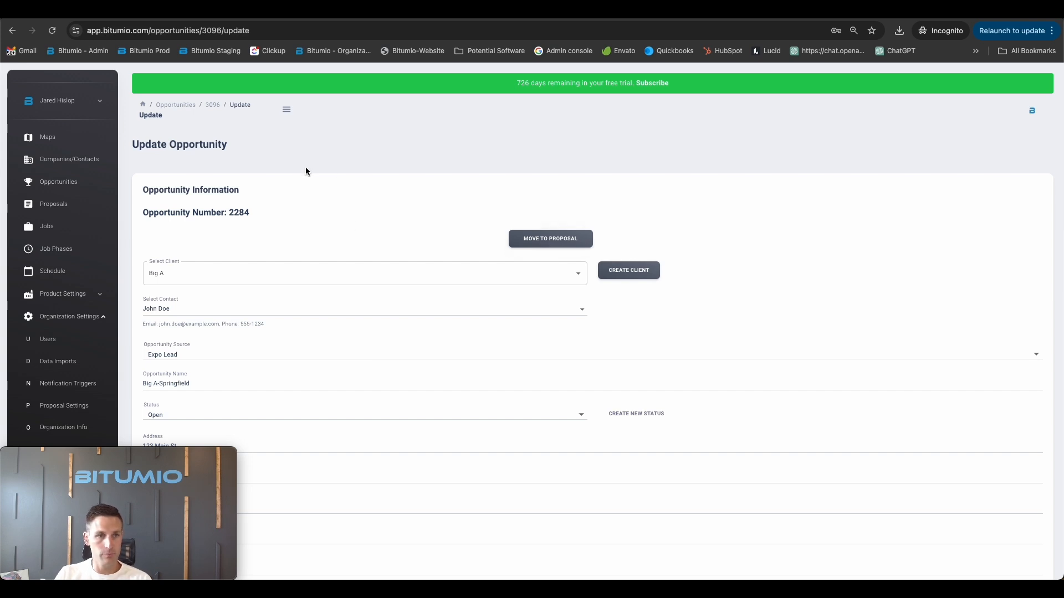
Switch to Postman, open the GET version of the opportunities/create request, and examine its URL, query parameters and response
key(super+Tab)
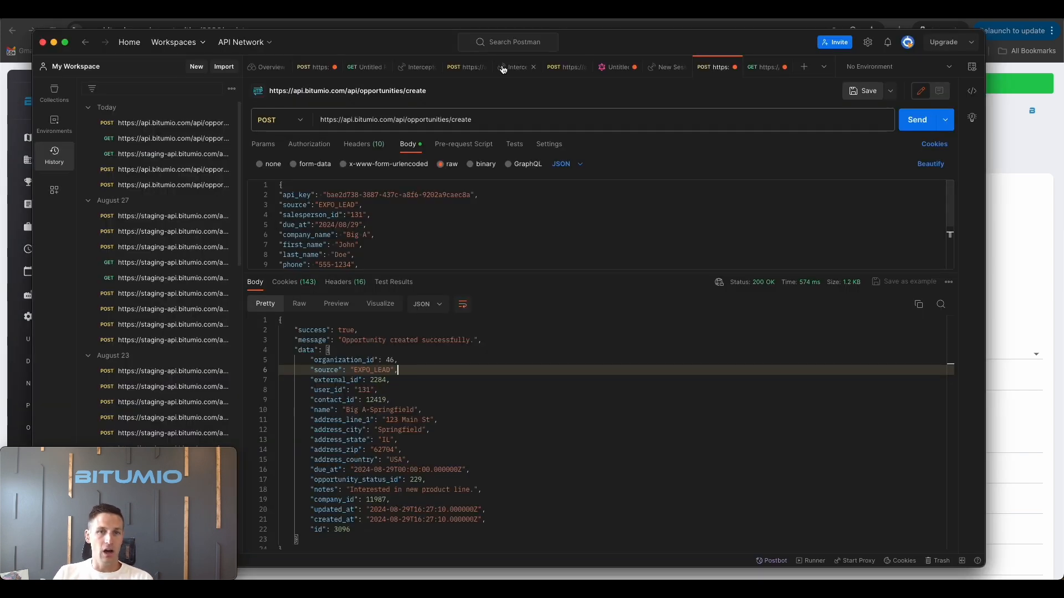
click(764, 67)
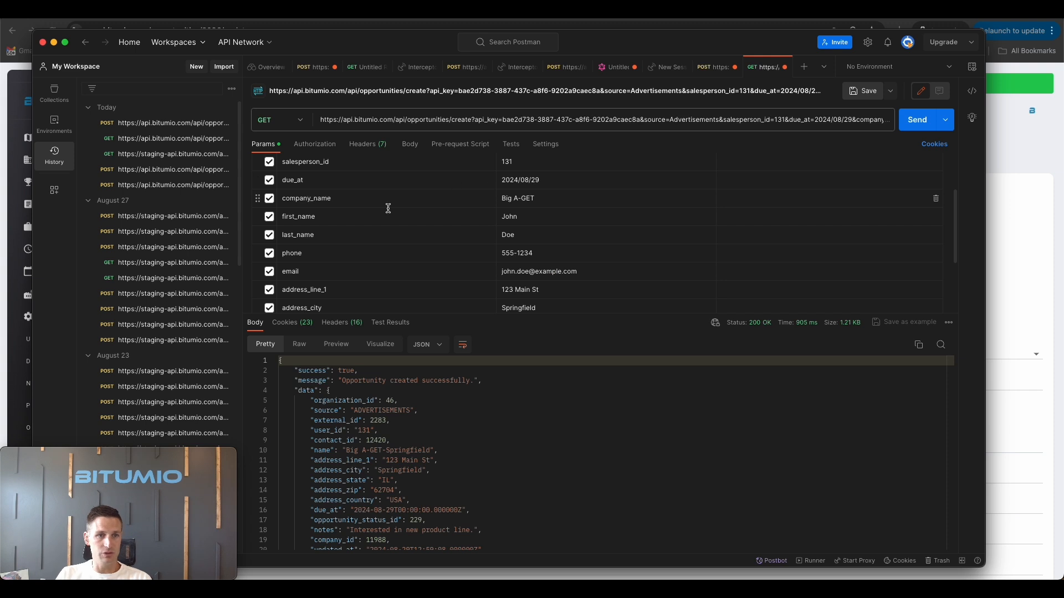
scroll(387, 206, up, 3)
click(377, 118)
click(349, 202)
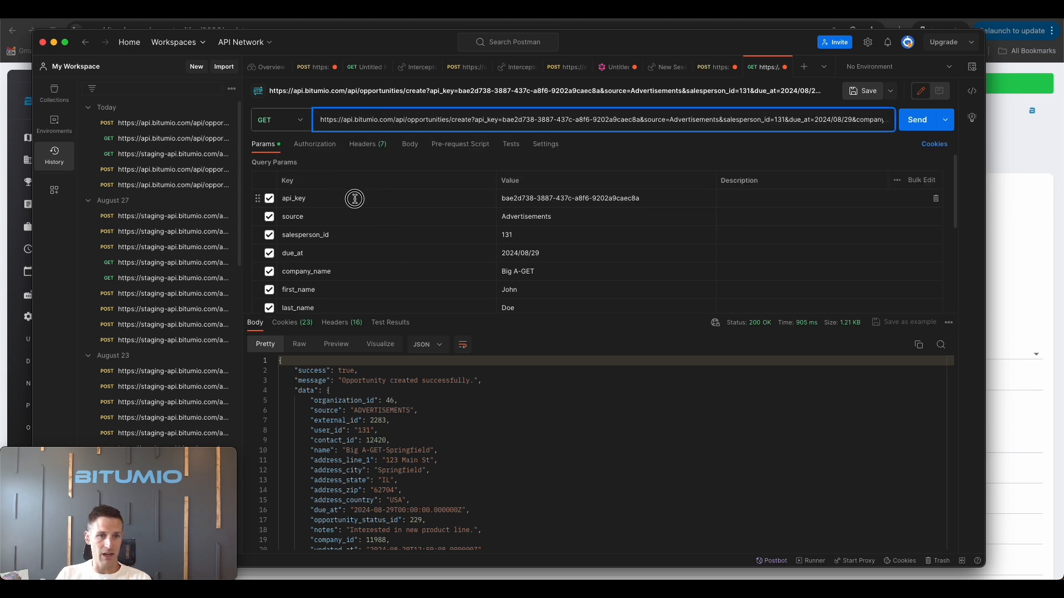
scroll(355, 200, down, 1)
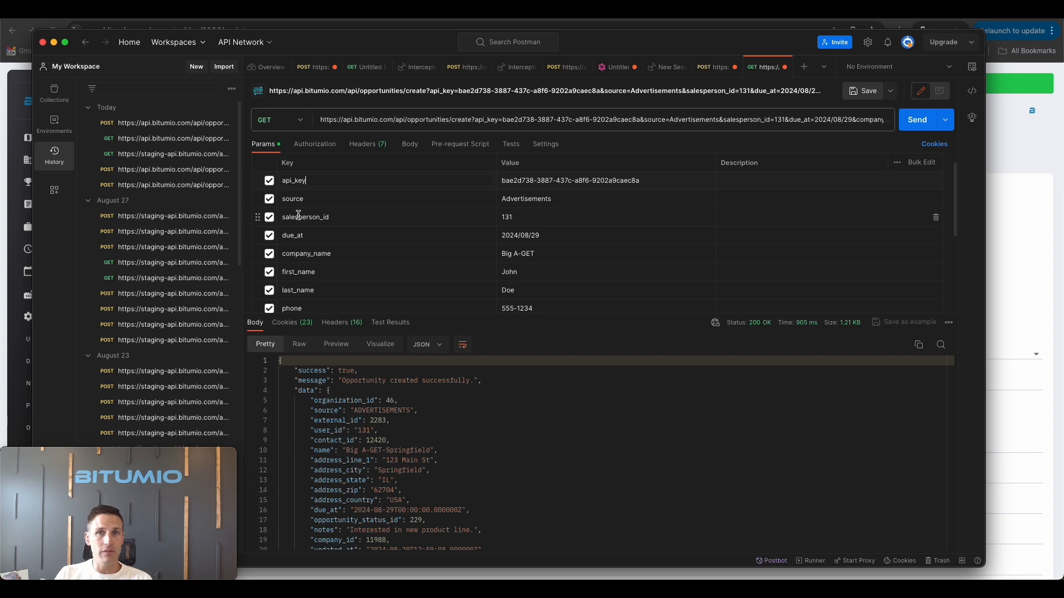
scroll(532, 190, down, 3)
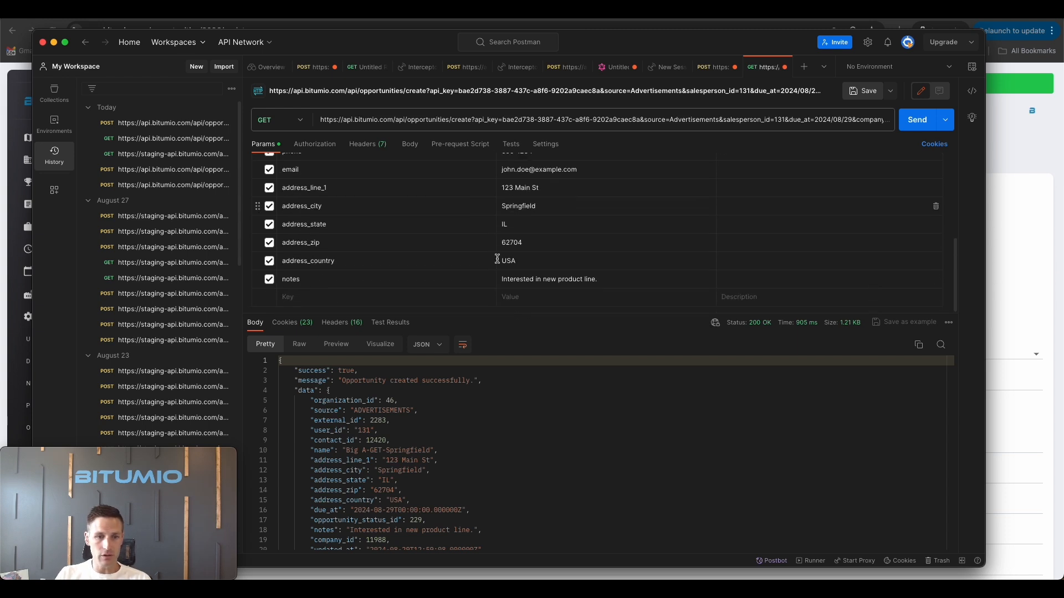
click(431, 426)
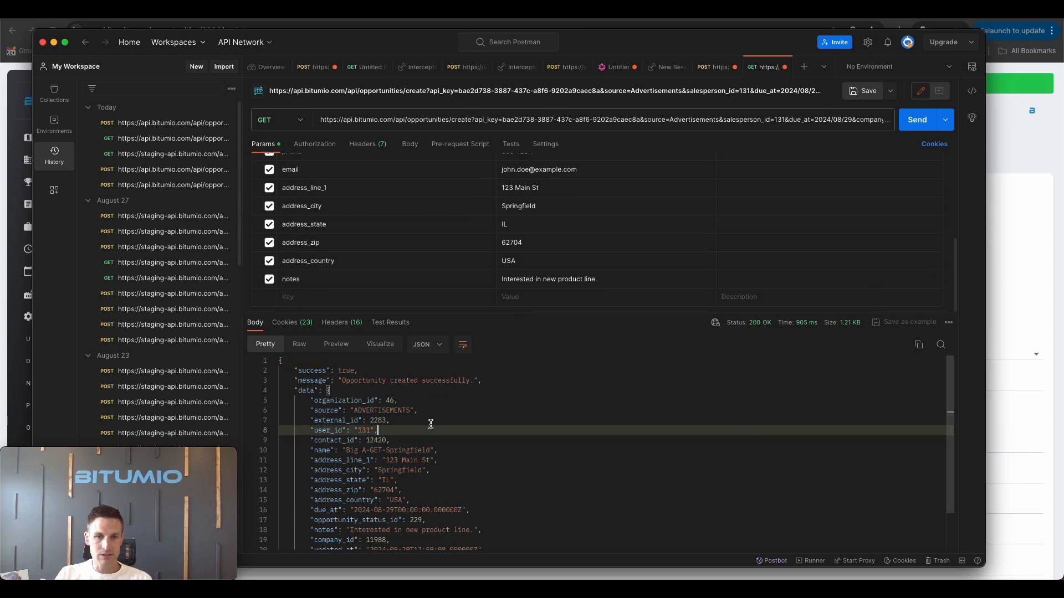
scroll(470, 257, up, 4)
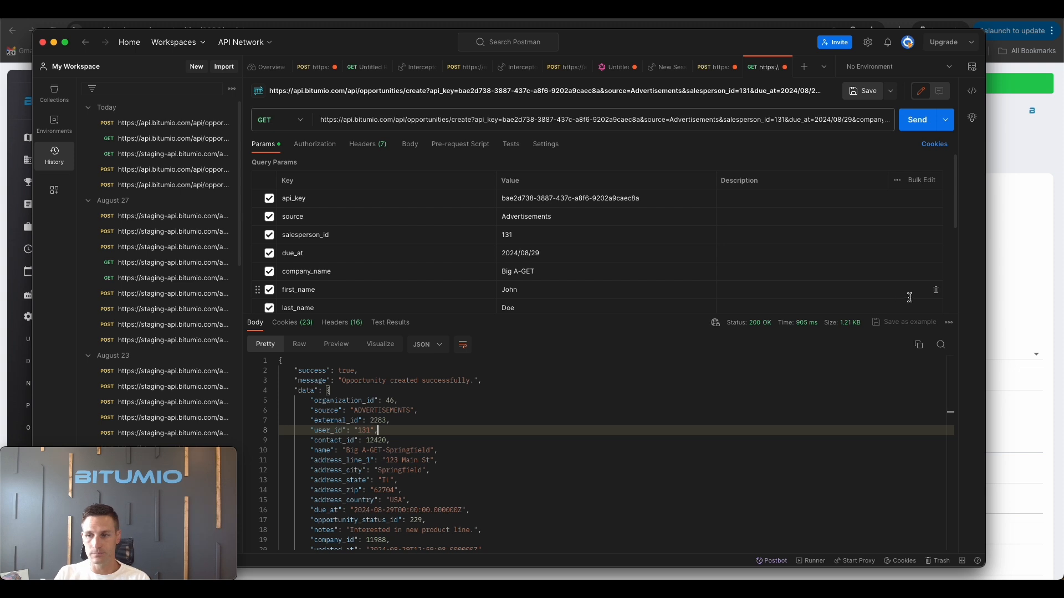
Switch to Bitumio, return to the Opportunities list, and open the Knowledge Base
key(super+Tab)
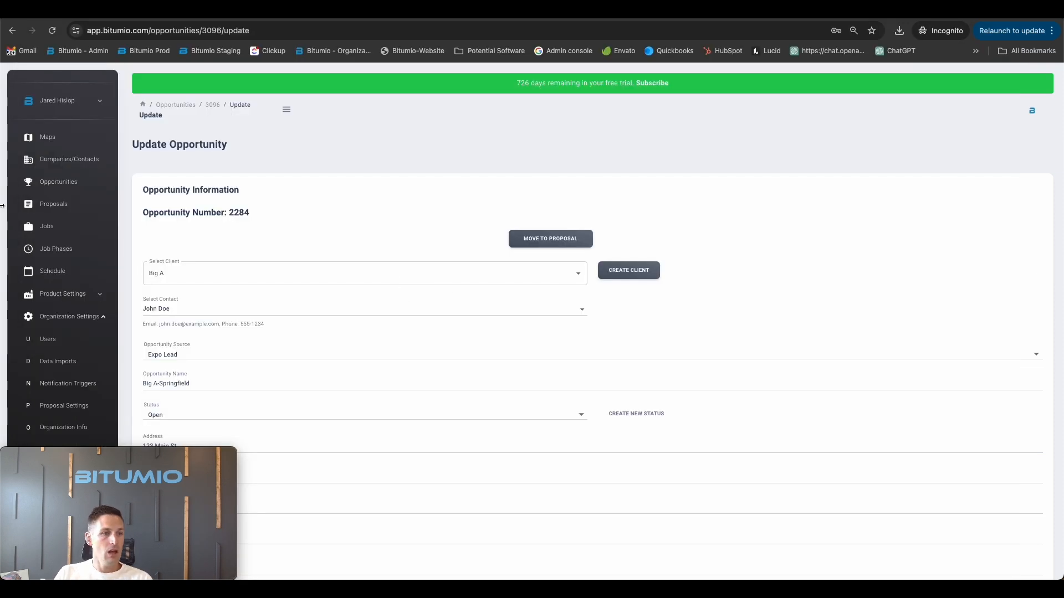
click(62, 185)
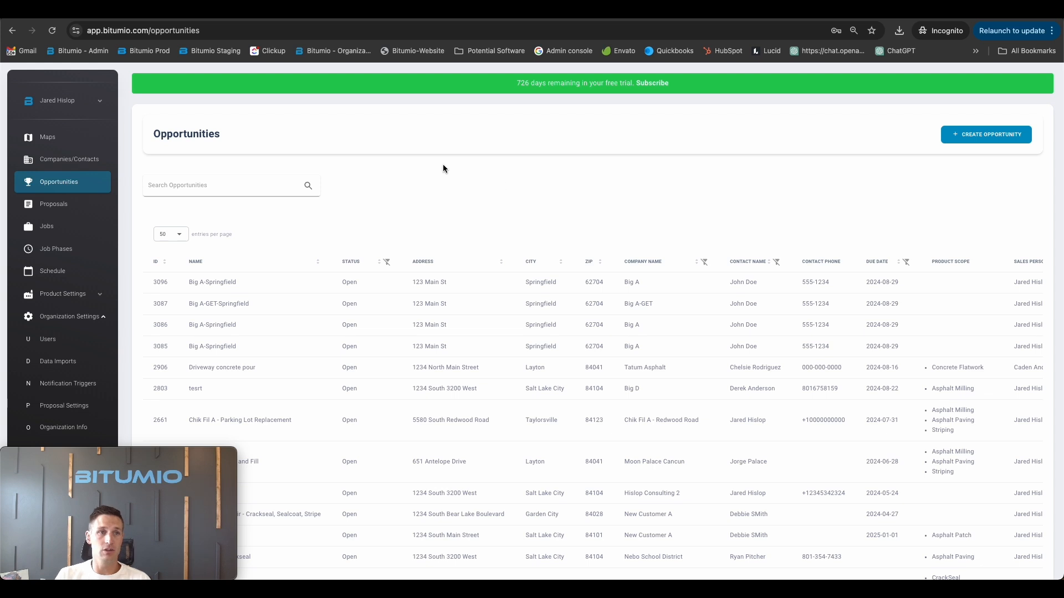
click(77, 316)
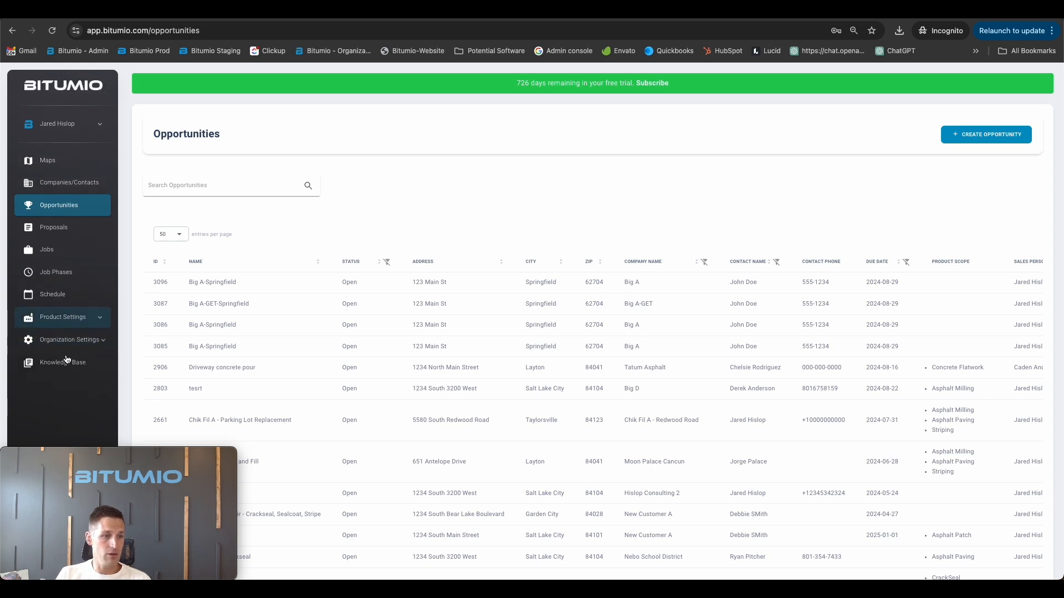
click(65, 362)
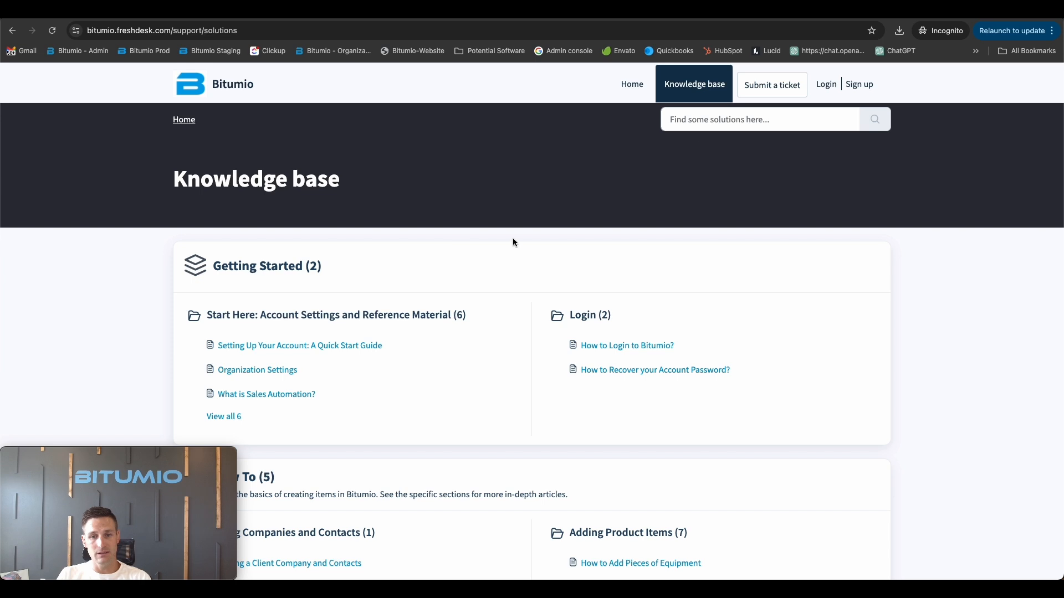
Search the knowledge base for "API" and go to the page for submitting a support ticket
click(708, 123)
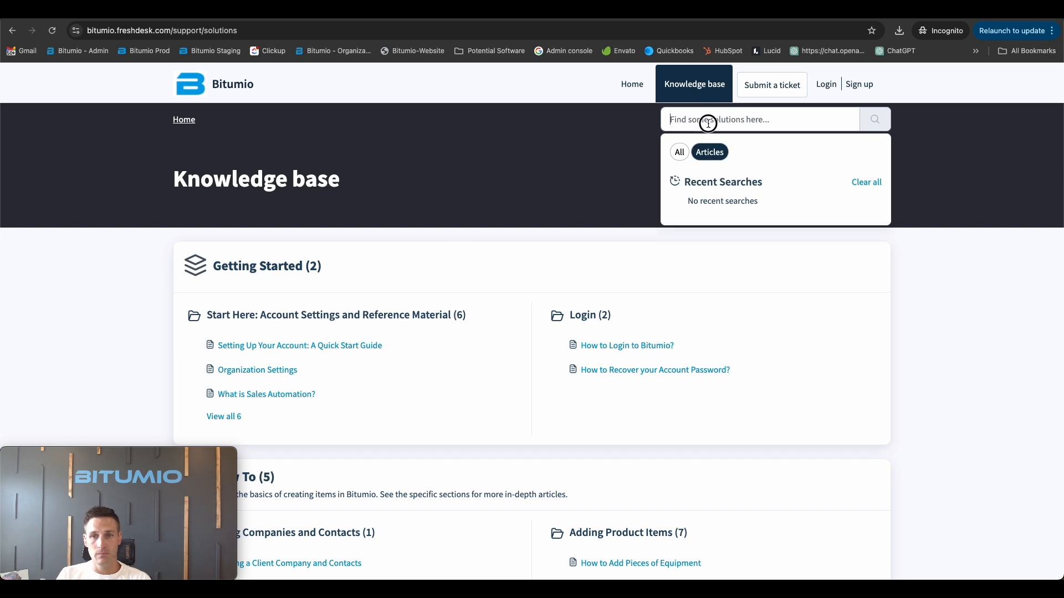
text(API)
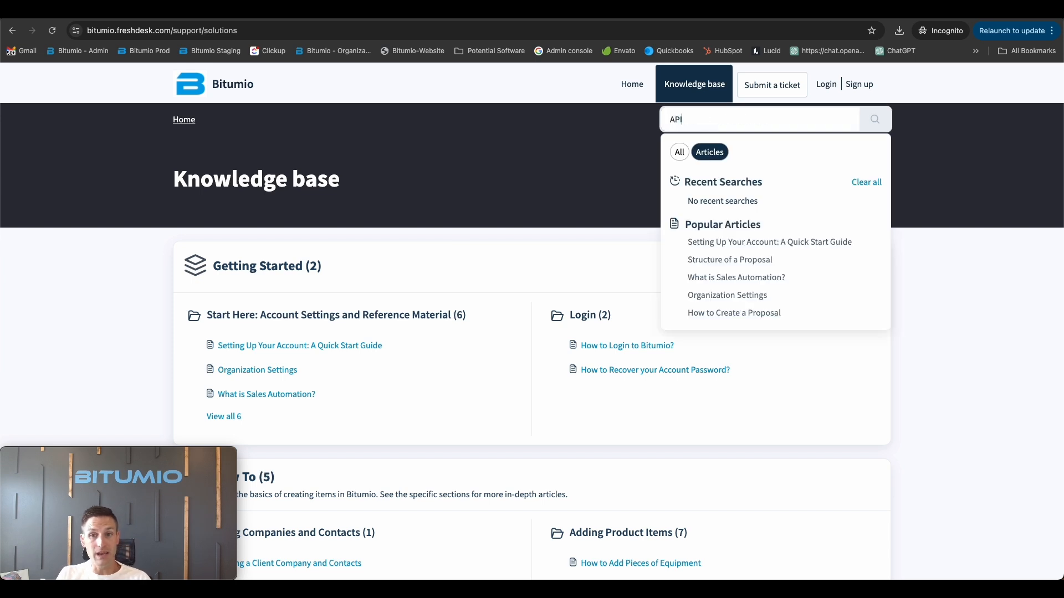
key(Return)
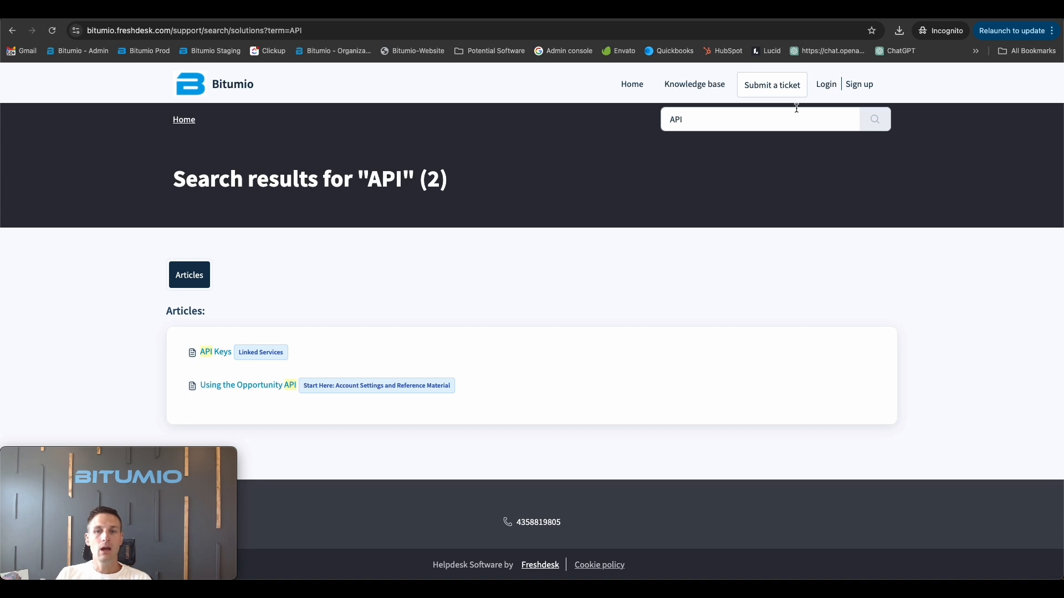
click(713, 119)
click(775, 88)
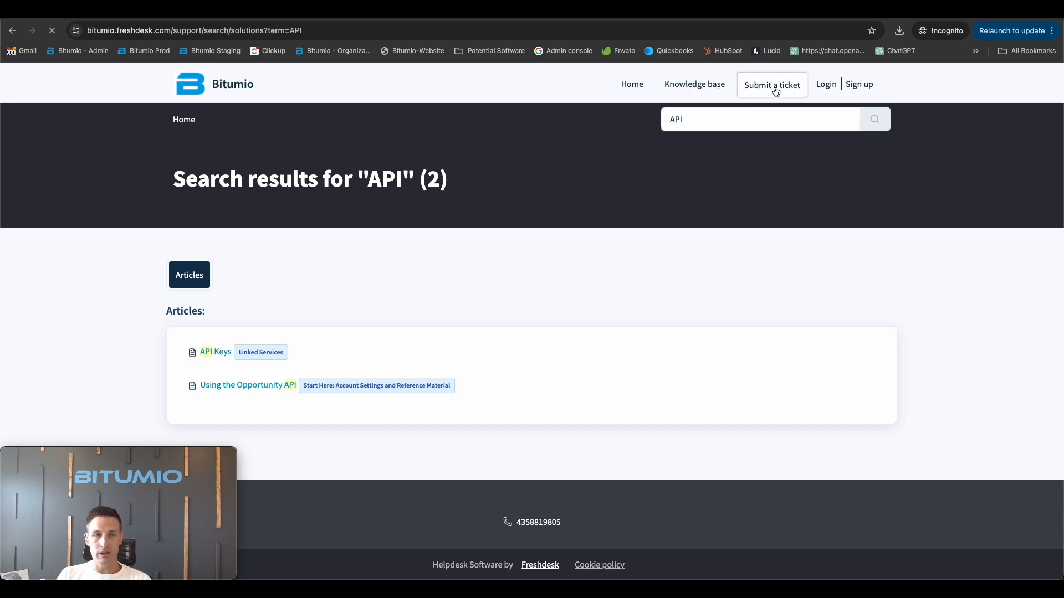